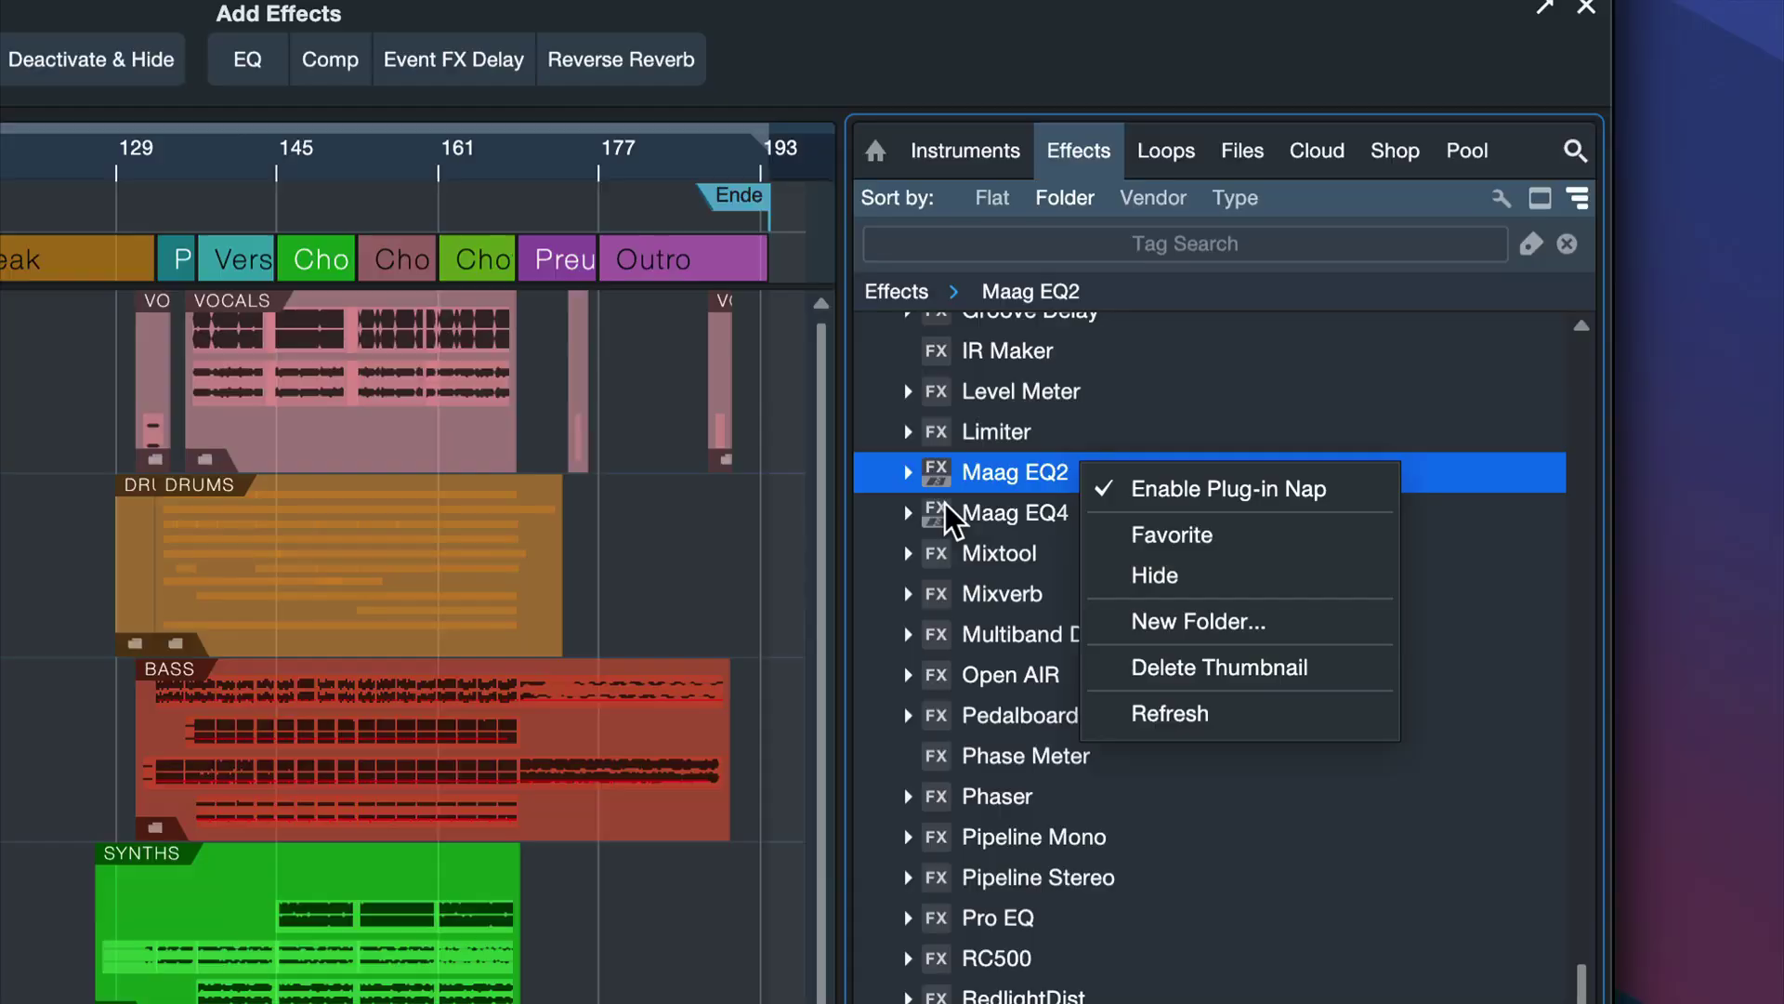
# Create a new folder named EQs among the effects, next to Maag EQ2.
pyautogui.click(1190, 622)
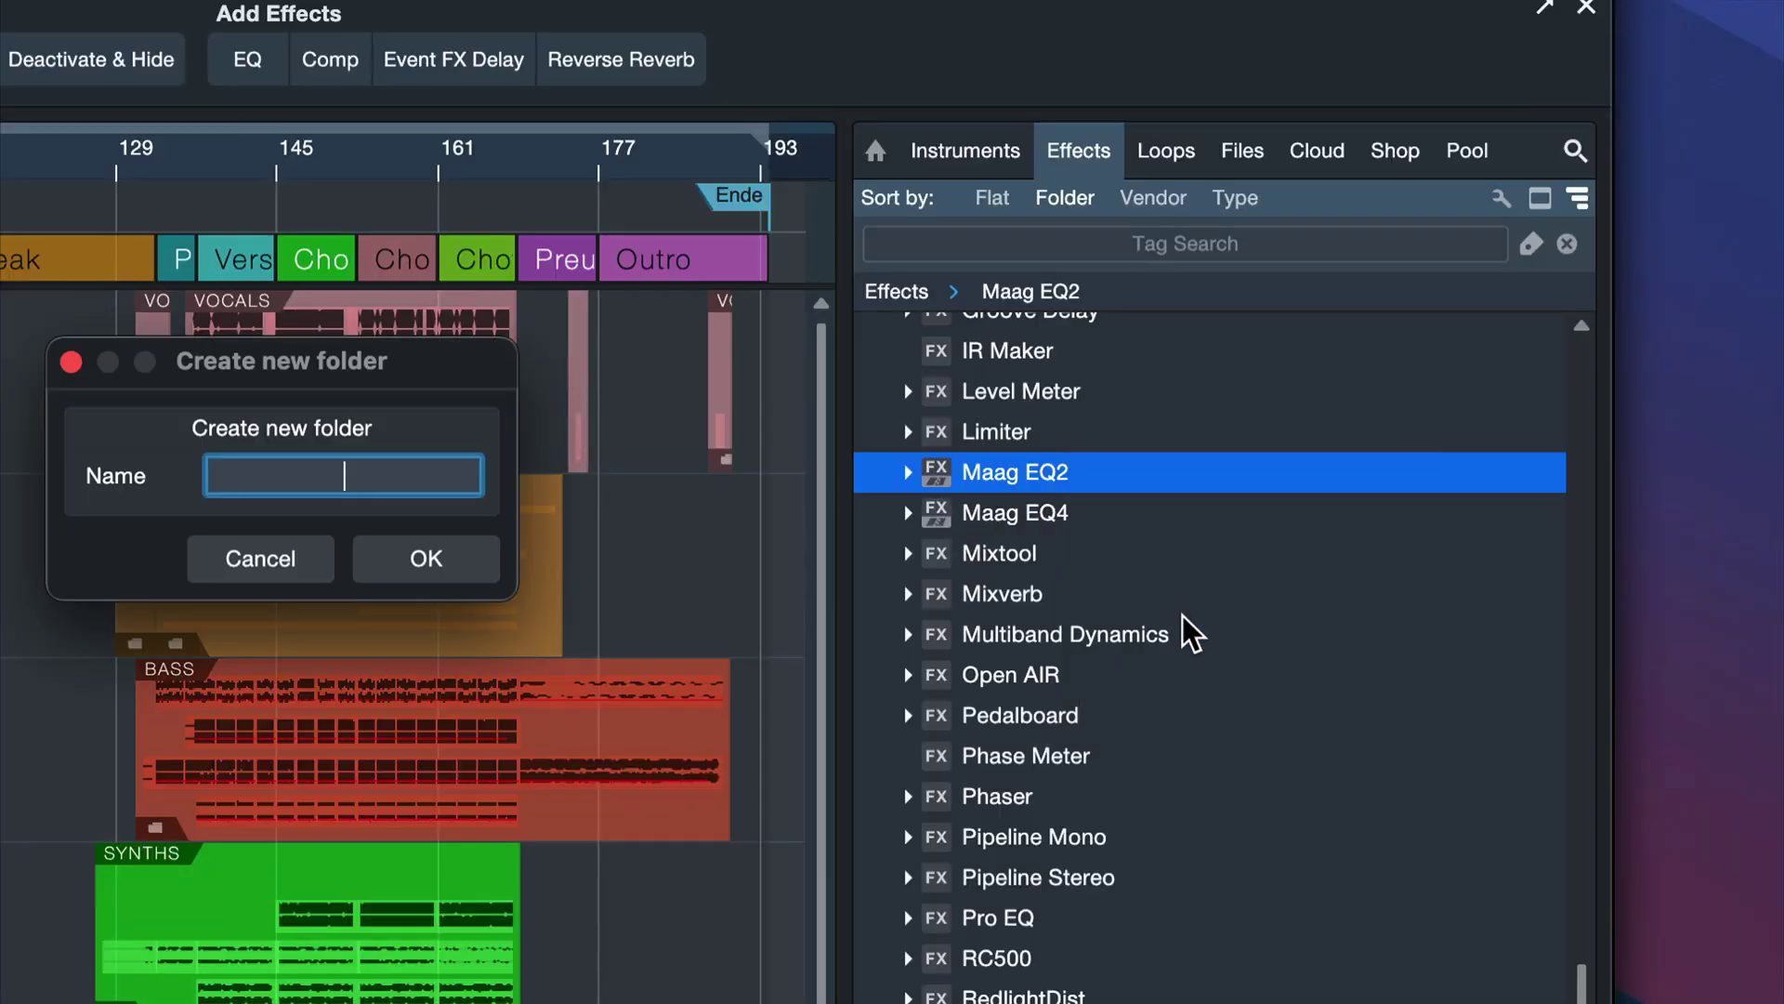
pyautogui.moveTo(383, 387); pyautogui.dragTo(923, 479)
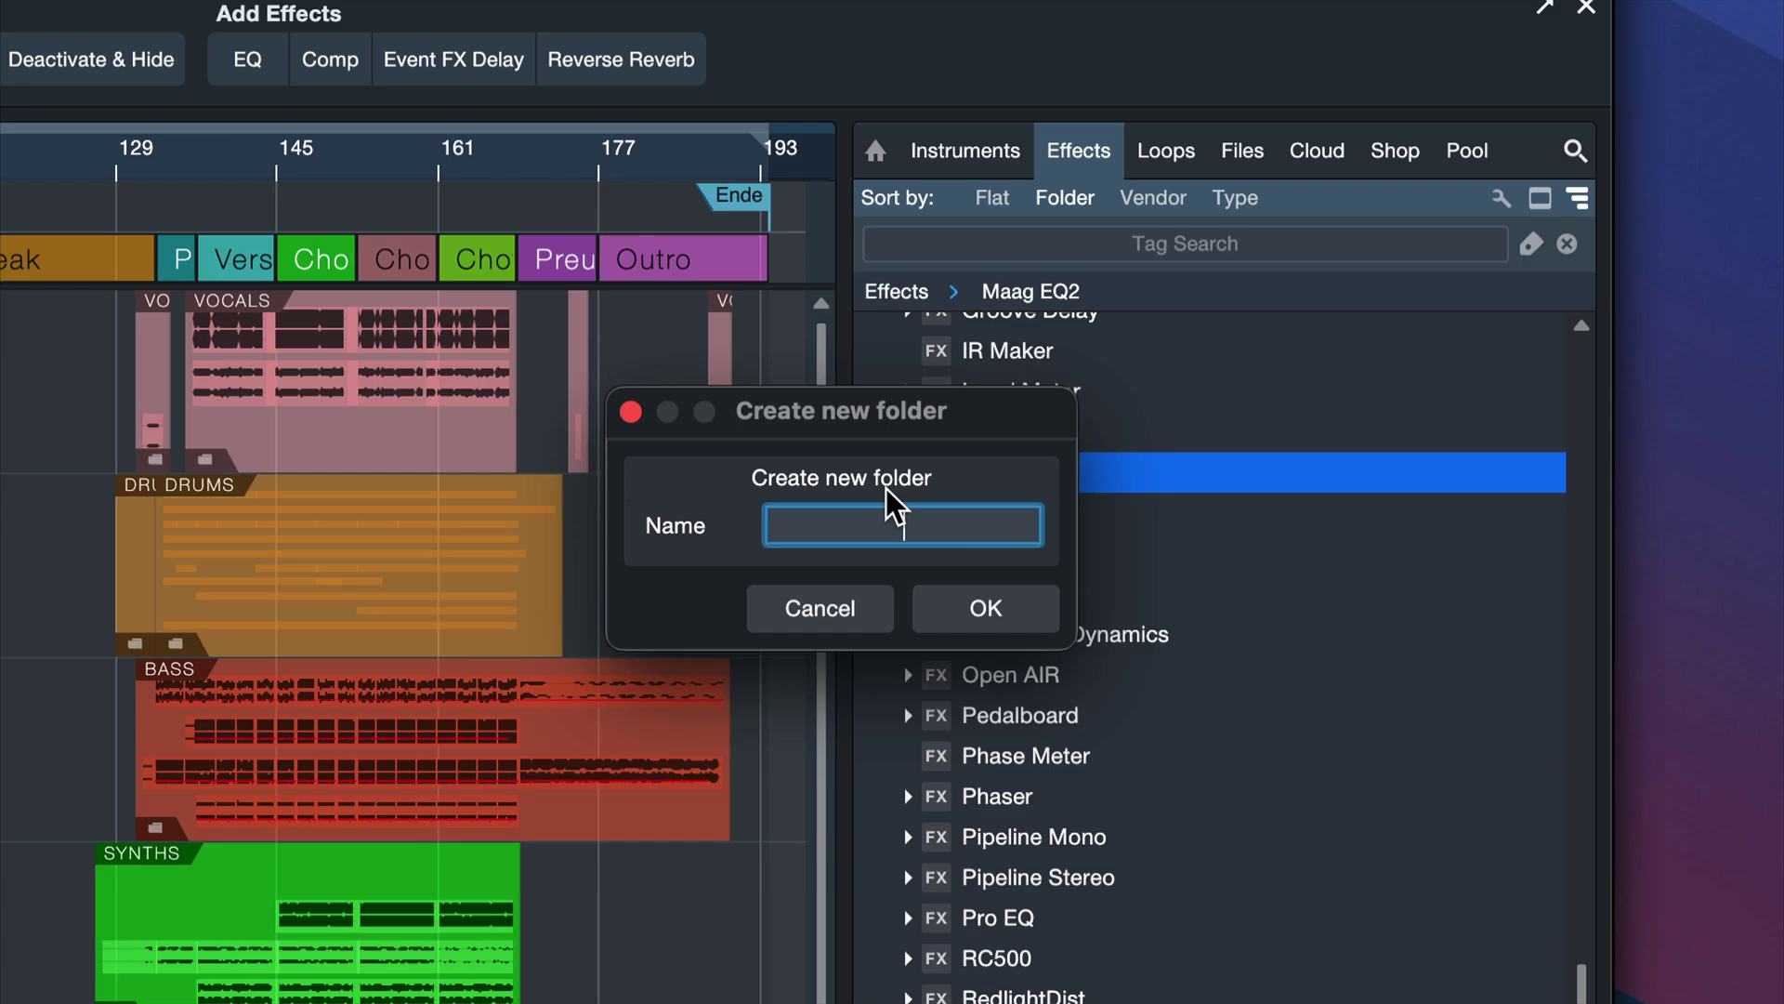
pyautogui.press('Return')
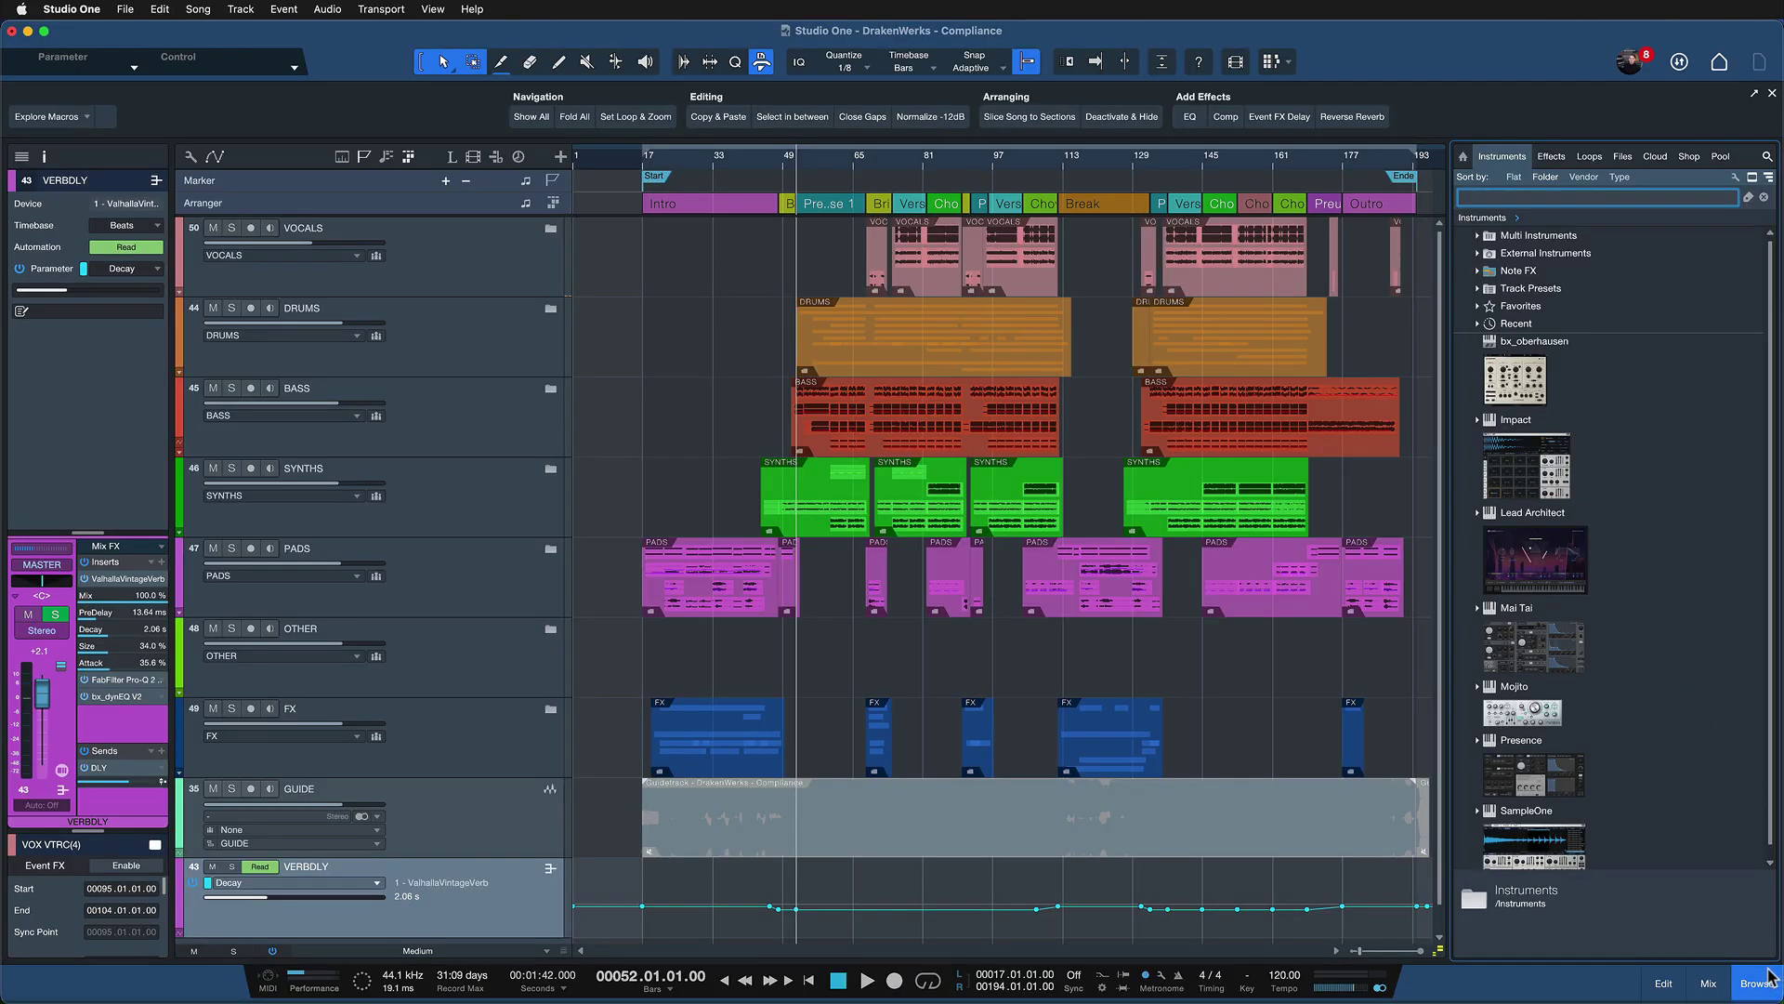
pyautogui.click(1736, 987)
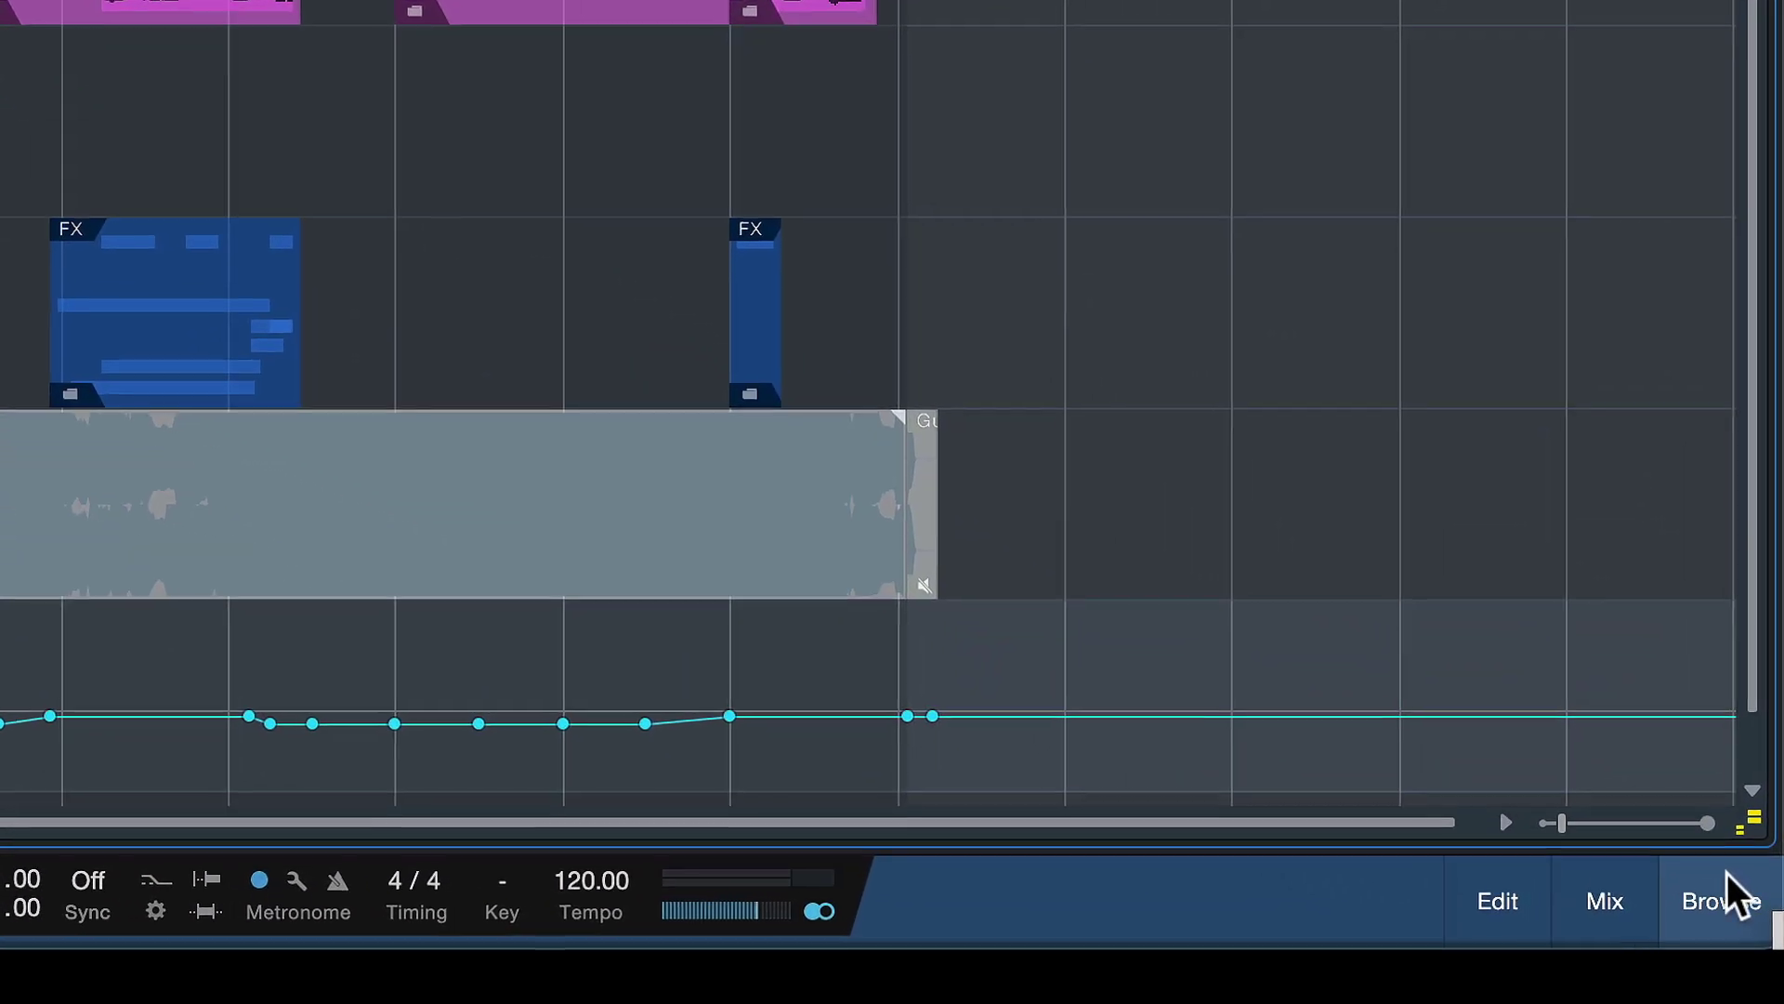
pyautogui.click(1739, 984)
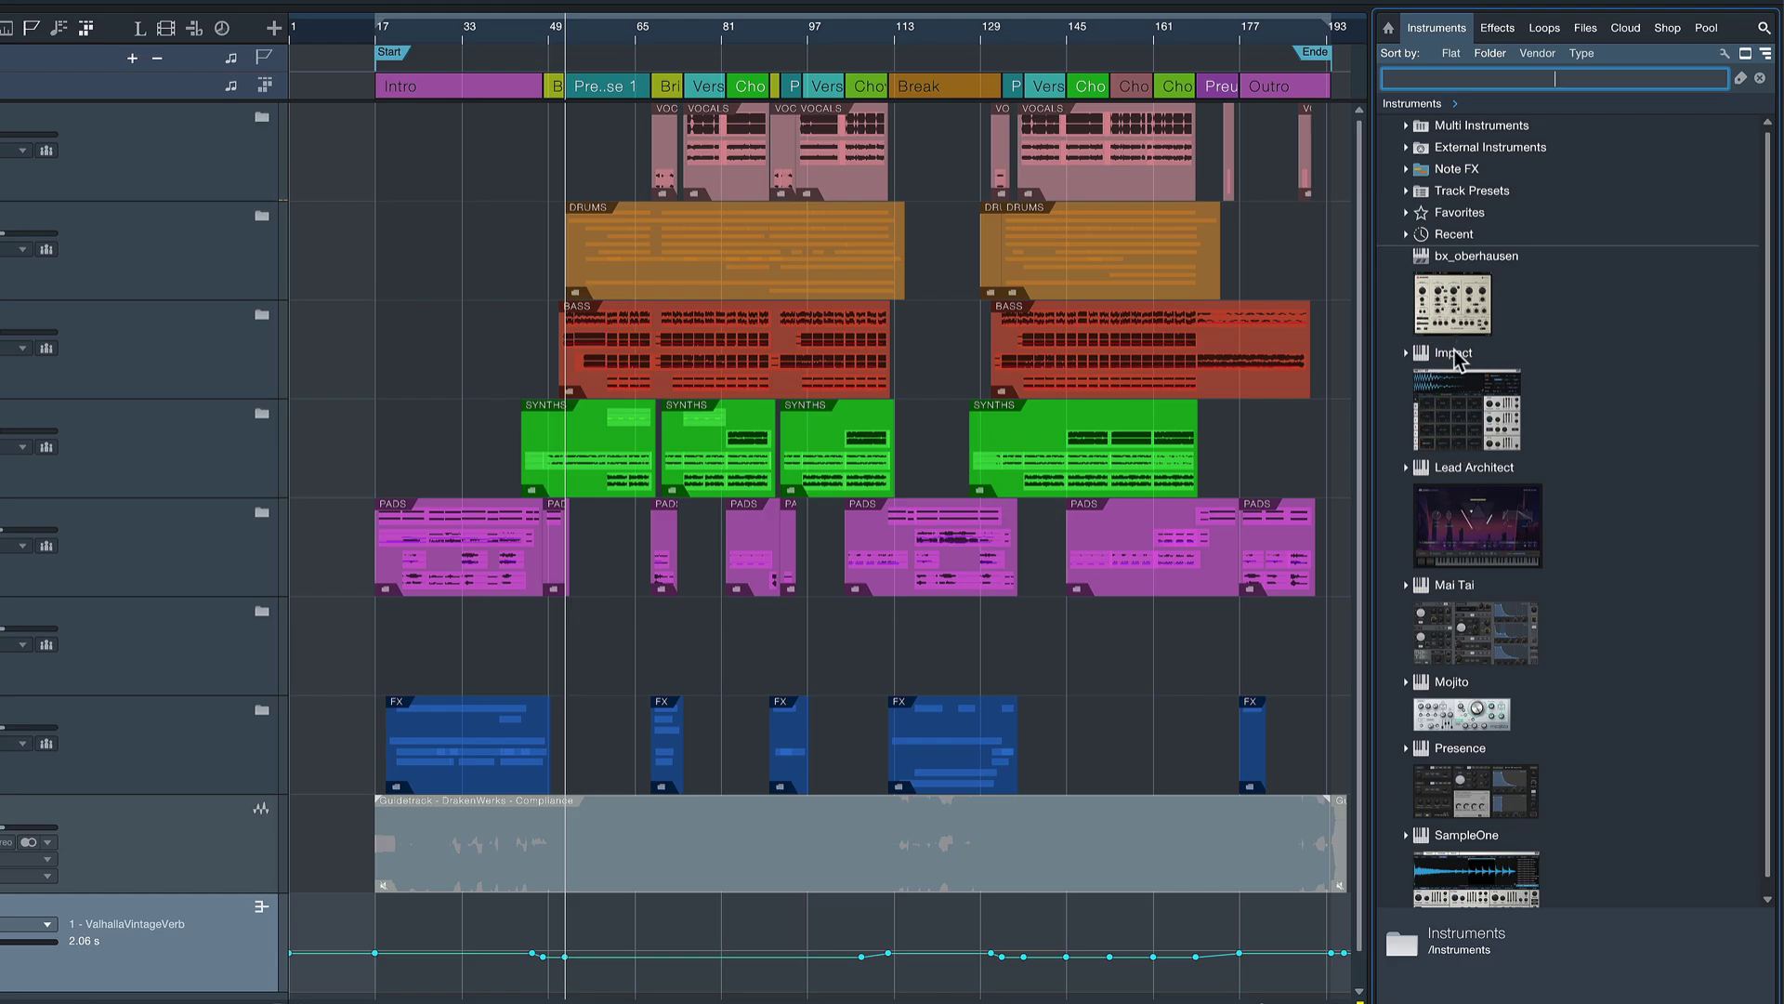
pyautogui.scroll(-1, 1455, 372)
pyautogui.scroll(1, 1459, 390)
pyautogui.click(1492, 485)
pyautogui.click(1488, 486)
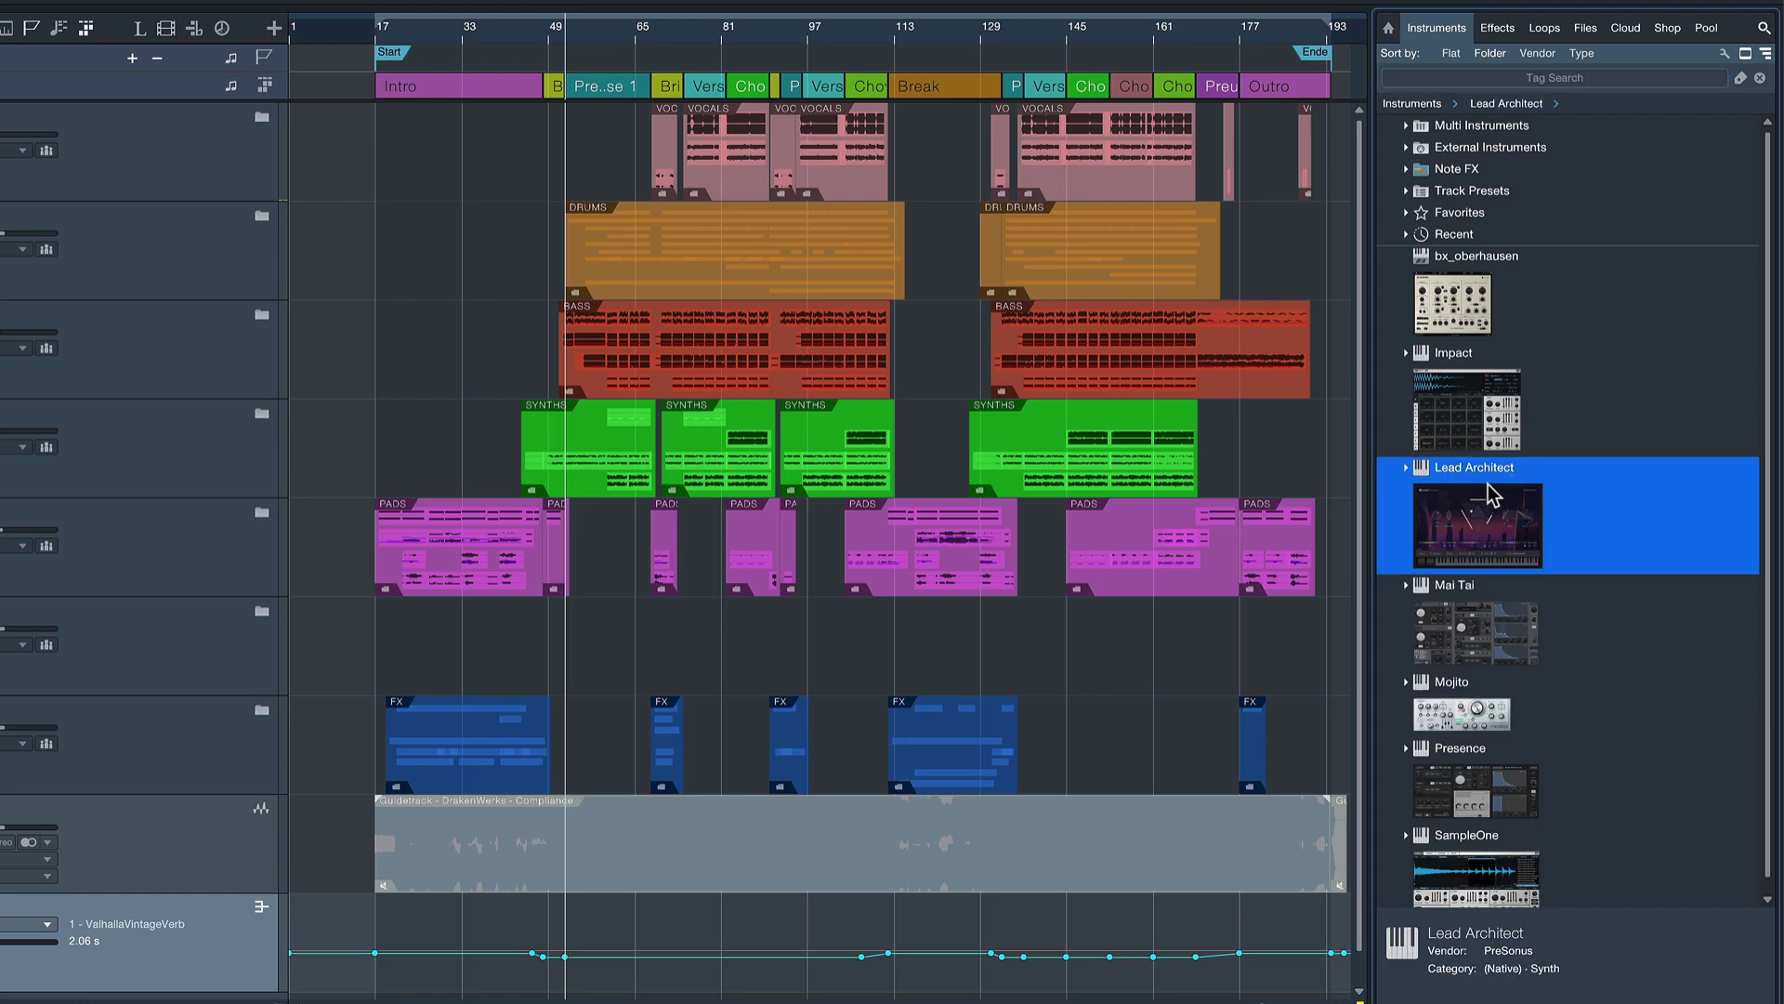
pyautogui.click(1472, 295)
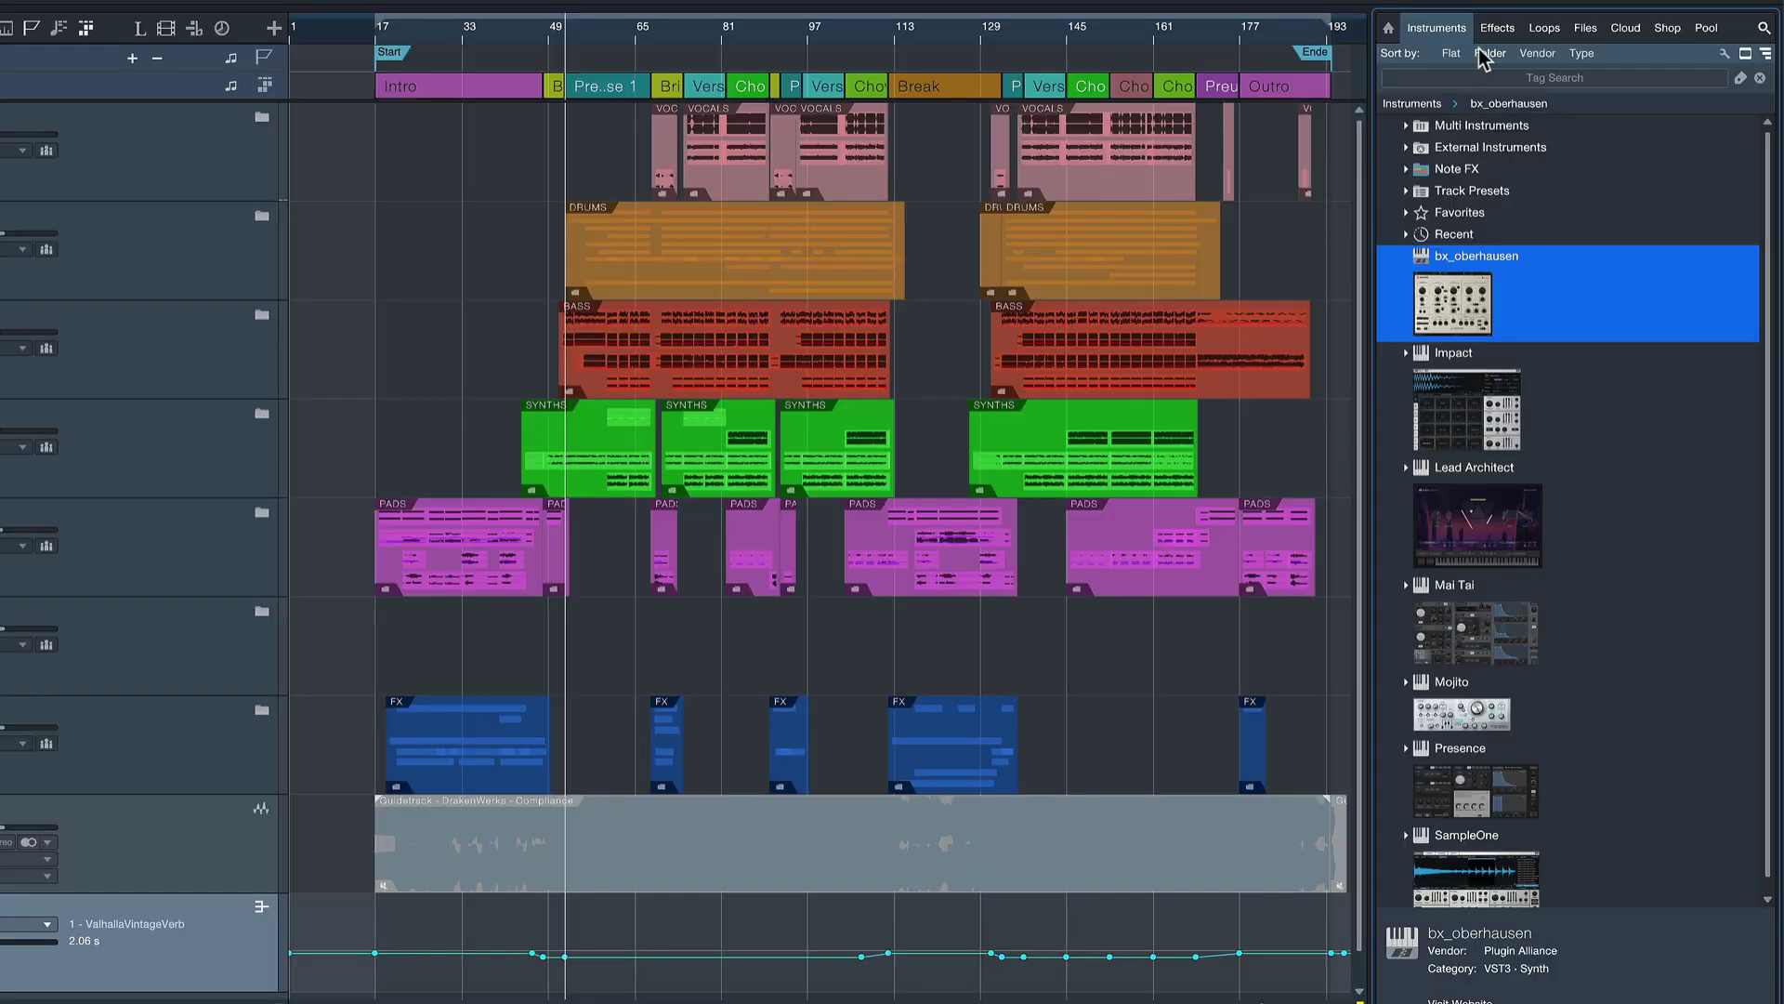
# Switch the browser to the Effects list and scroll down through the effects.
pyautogui.click(1496, 28)
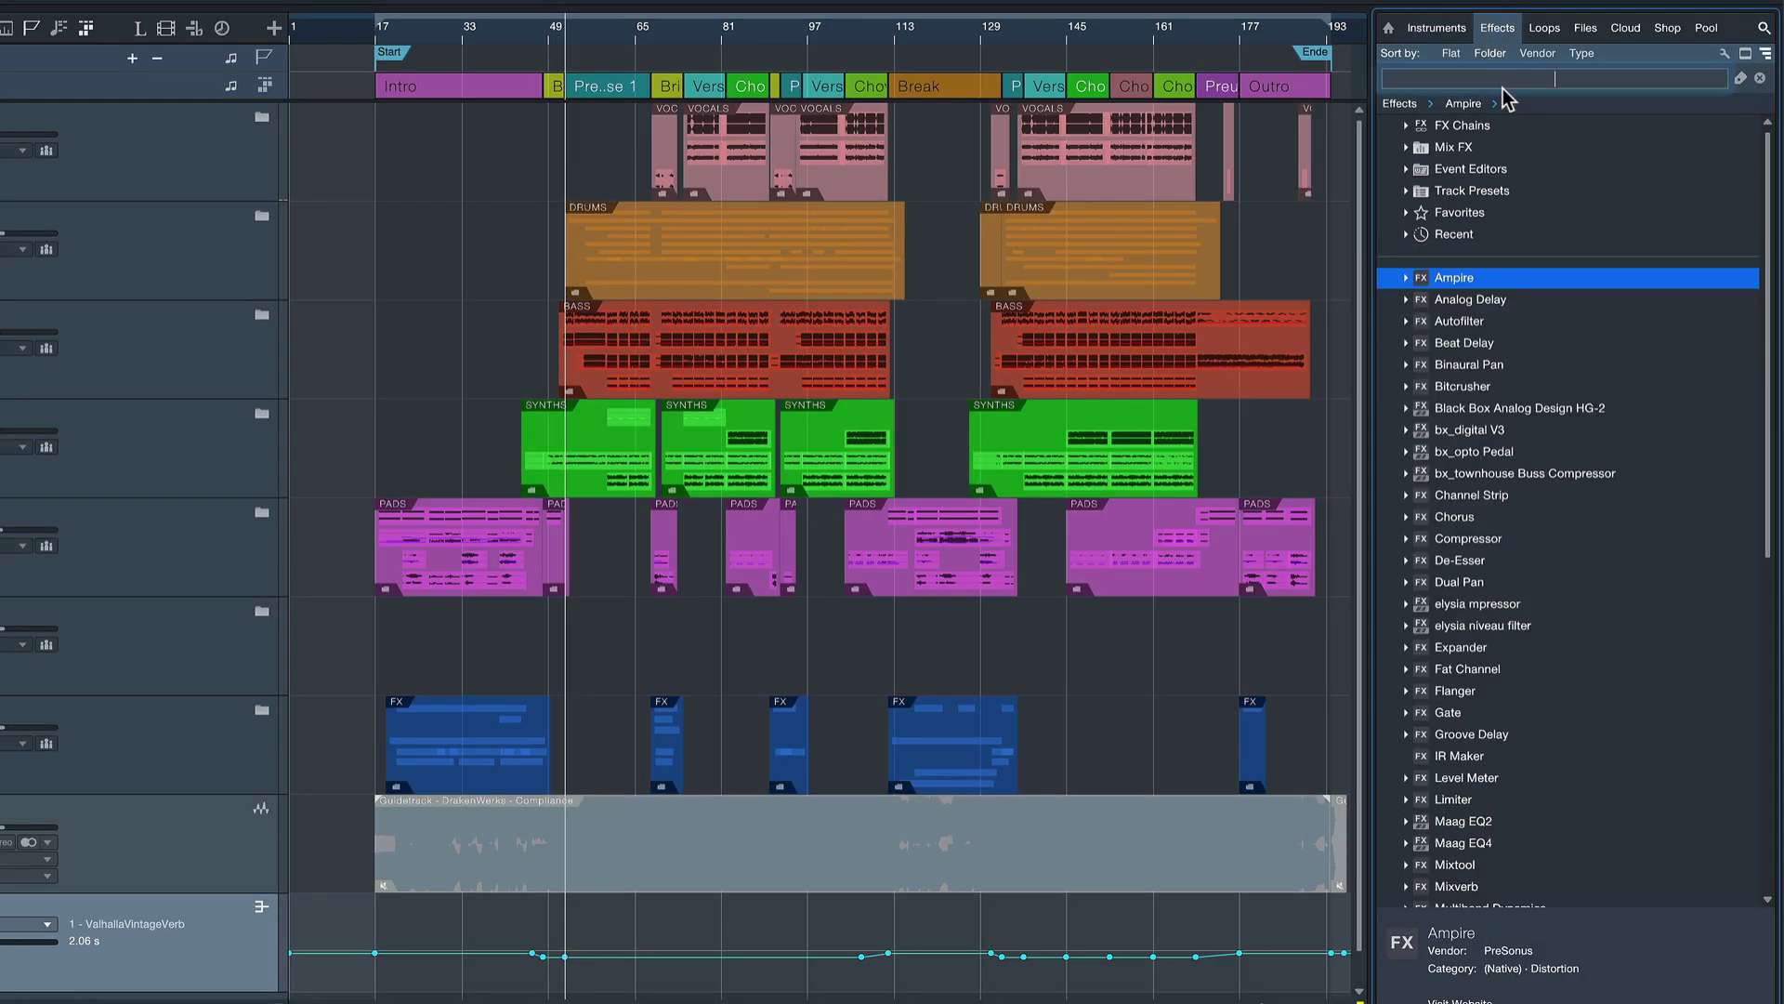
pyautogui.scroll(-10, 1650, 293)
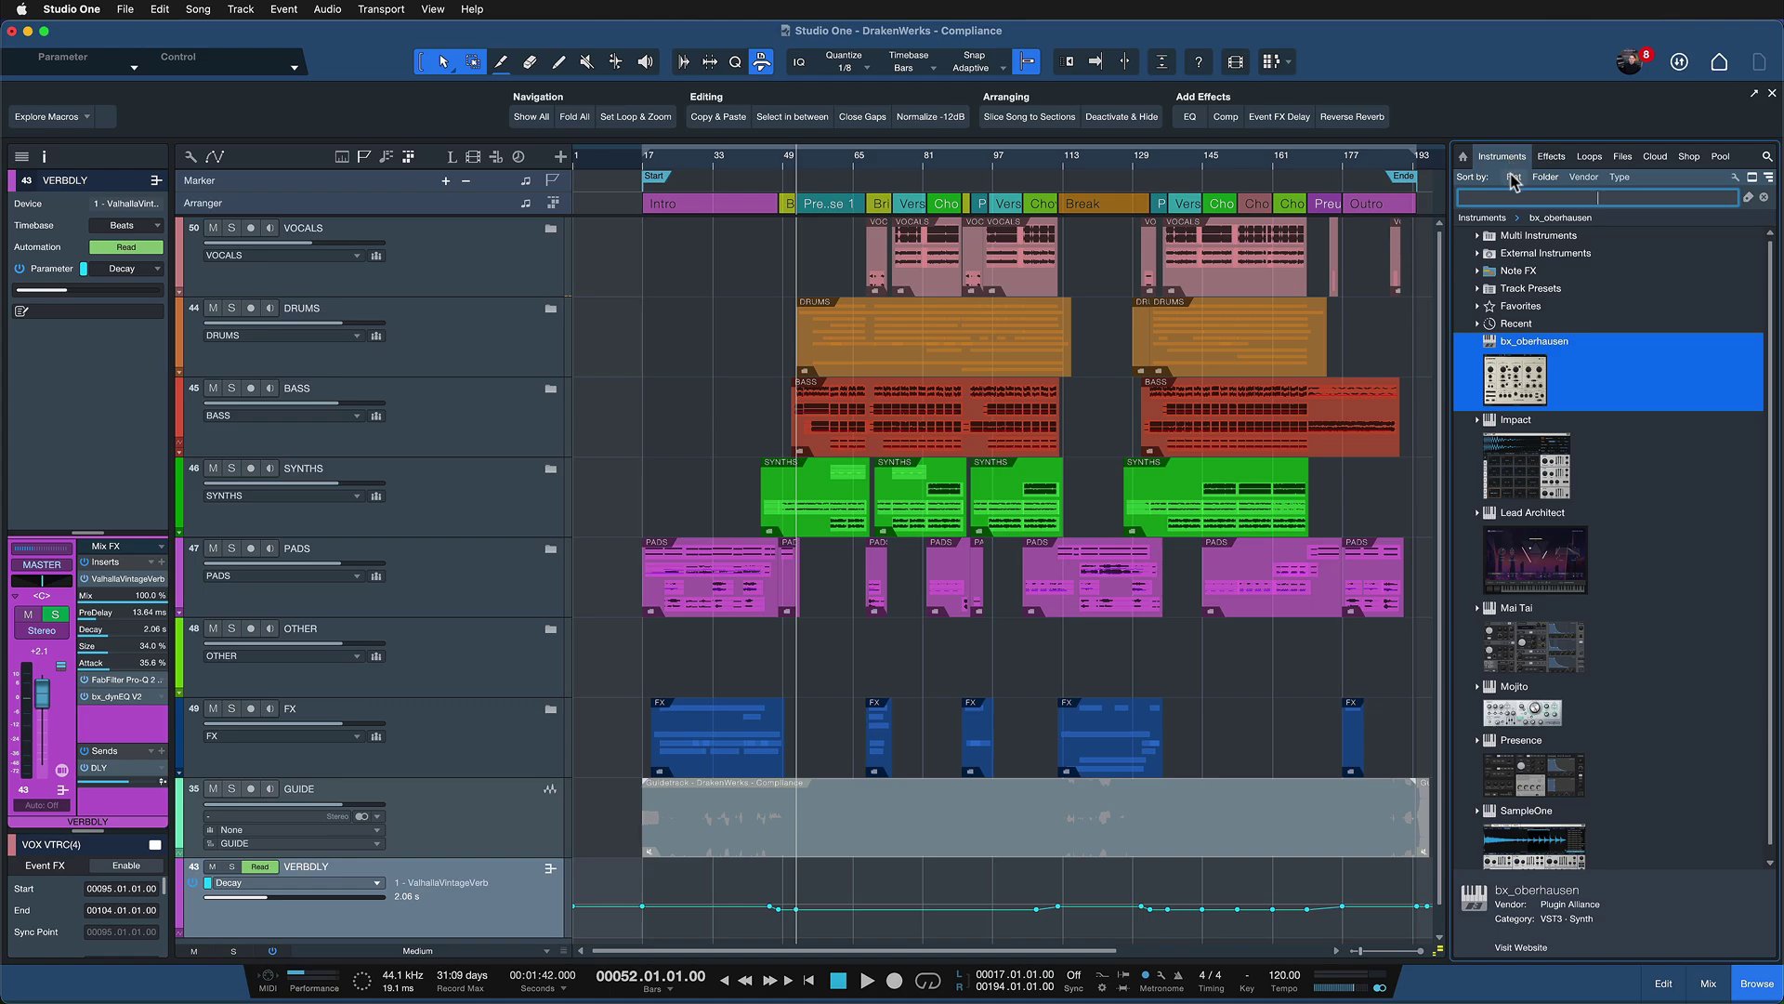
# Create a folder named Synths from bx_oberhausen's context menu in the Instruments list.
pyautogui.press('Escape')
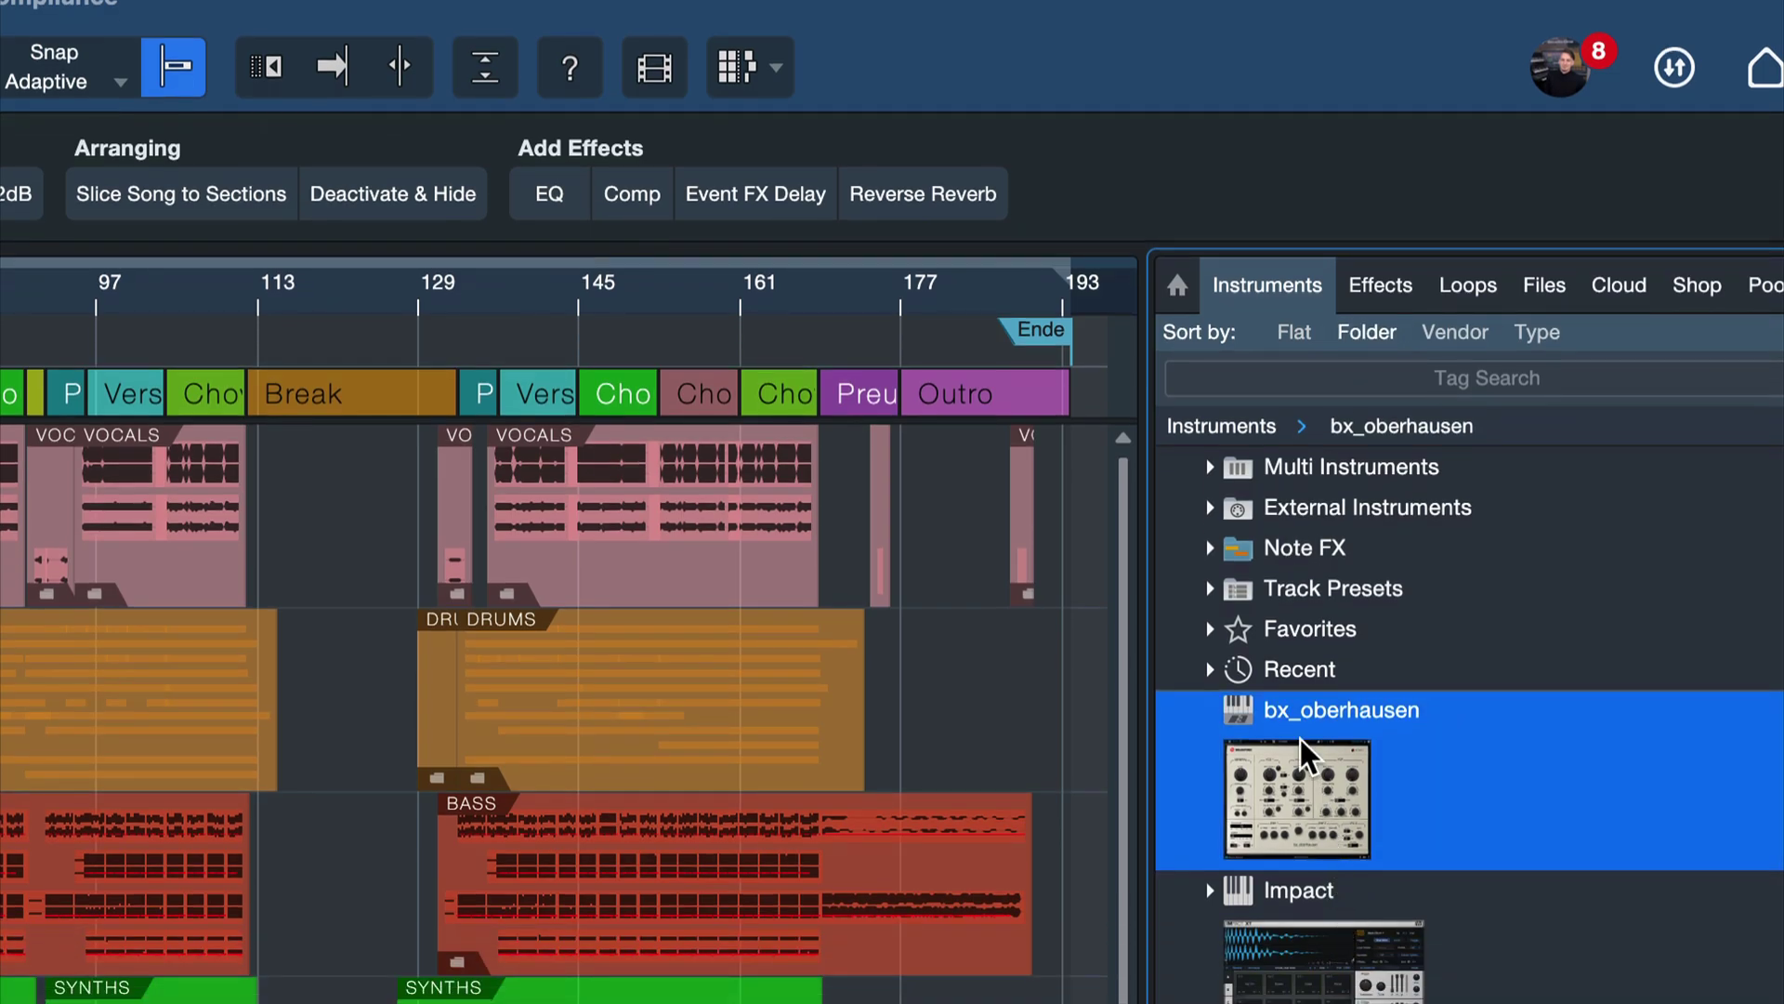
pyautogui.rightClick(1301, 828)
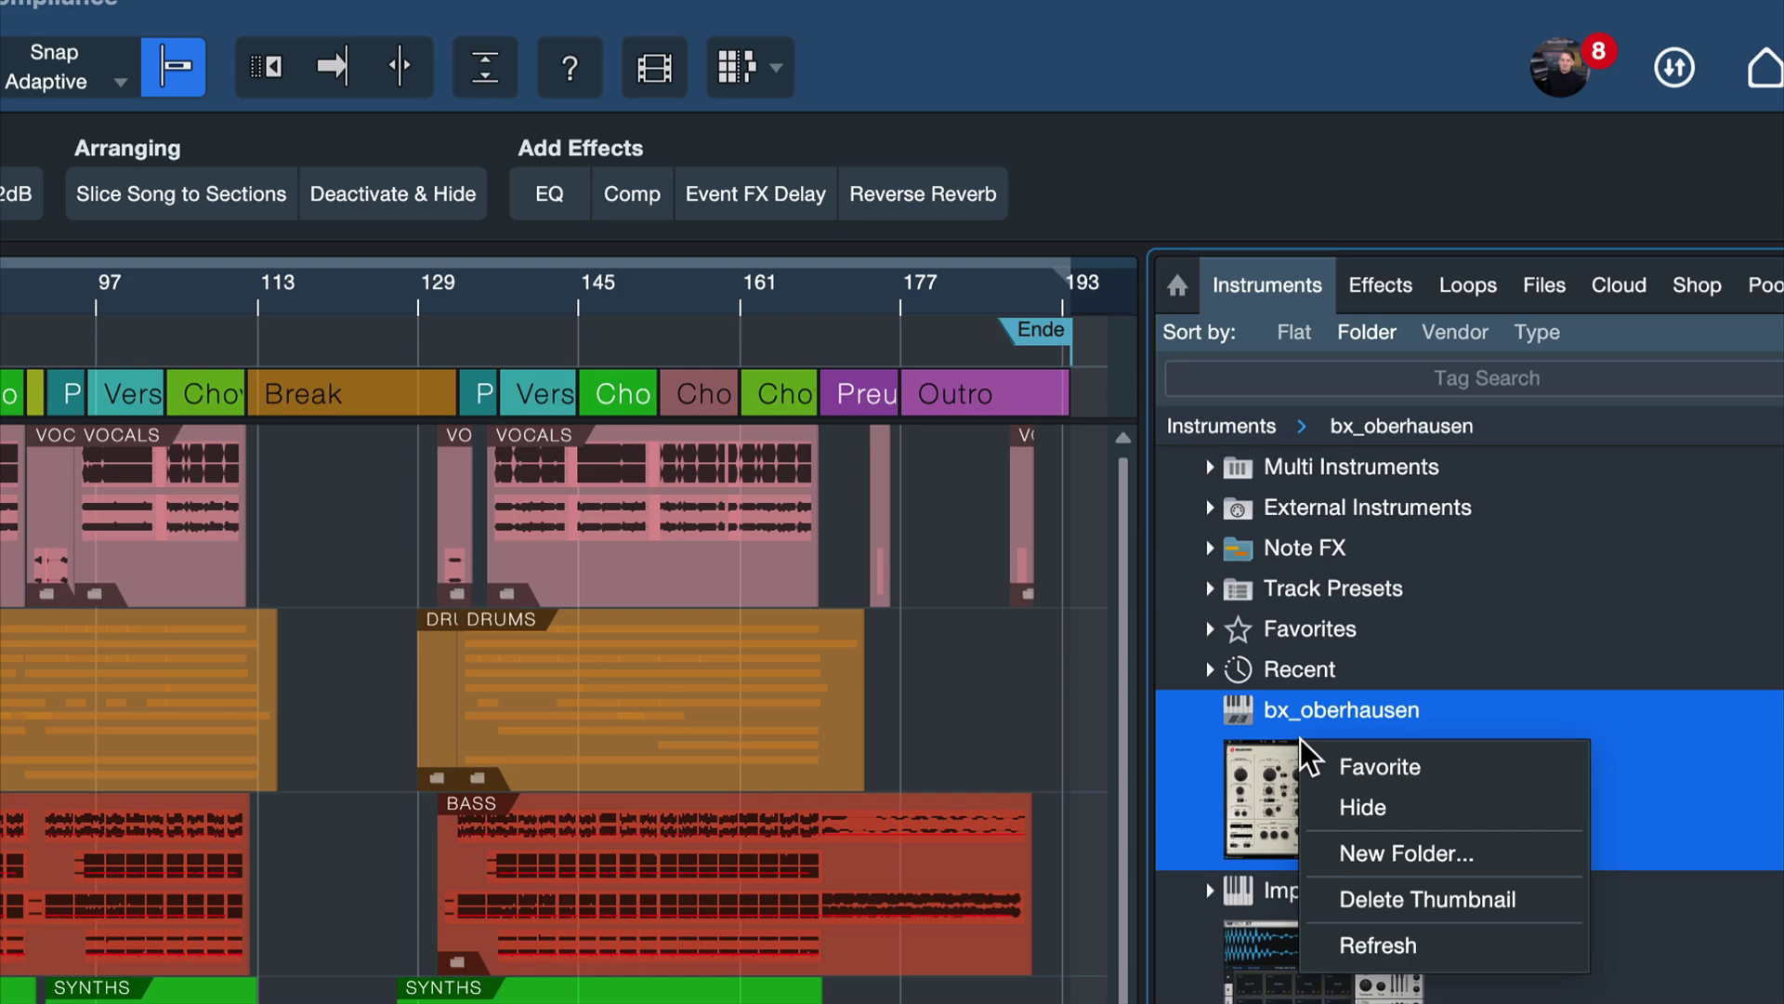
pyautogui.click(1364, 855)
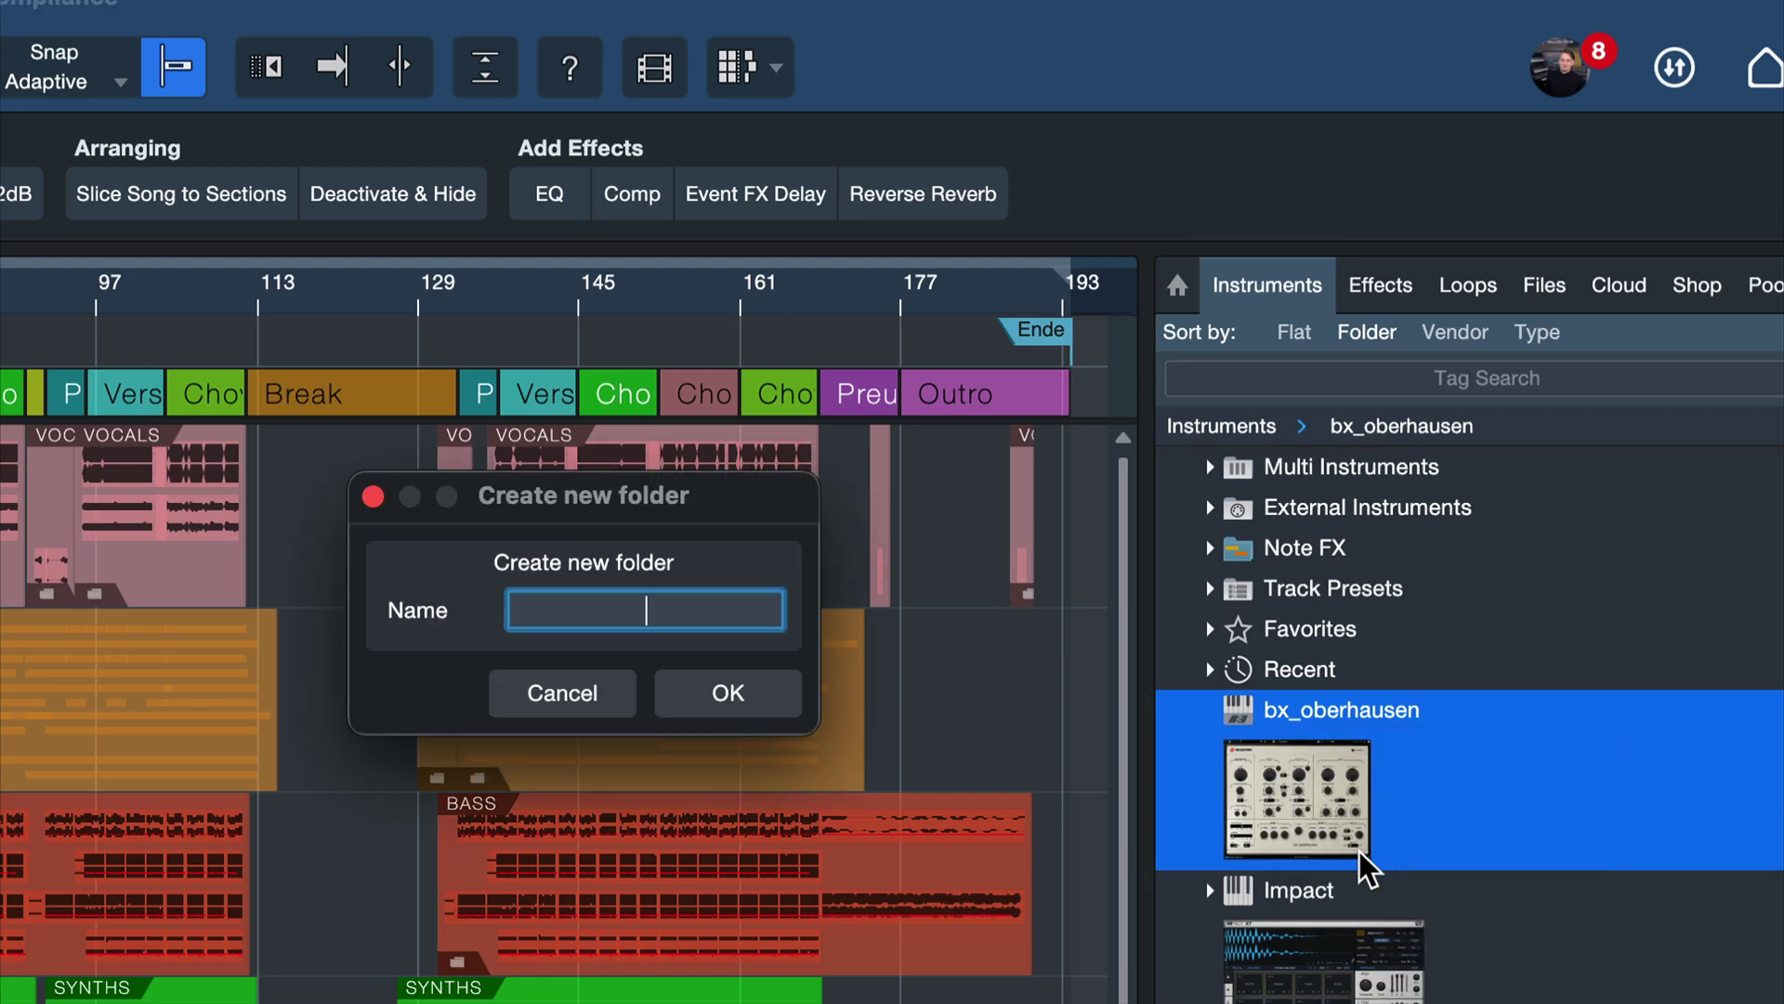
pyautogui.moveTo(681, 506); pyautogui.dragTo(929, 429)
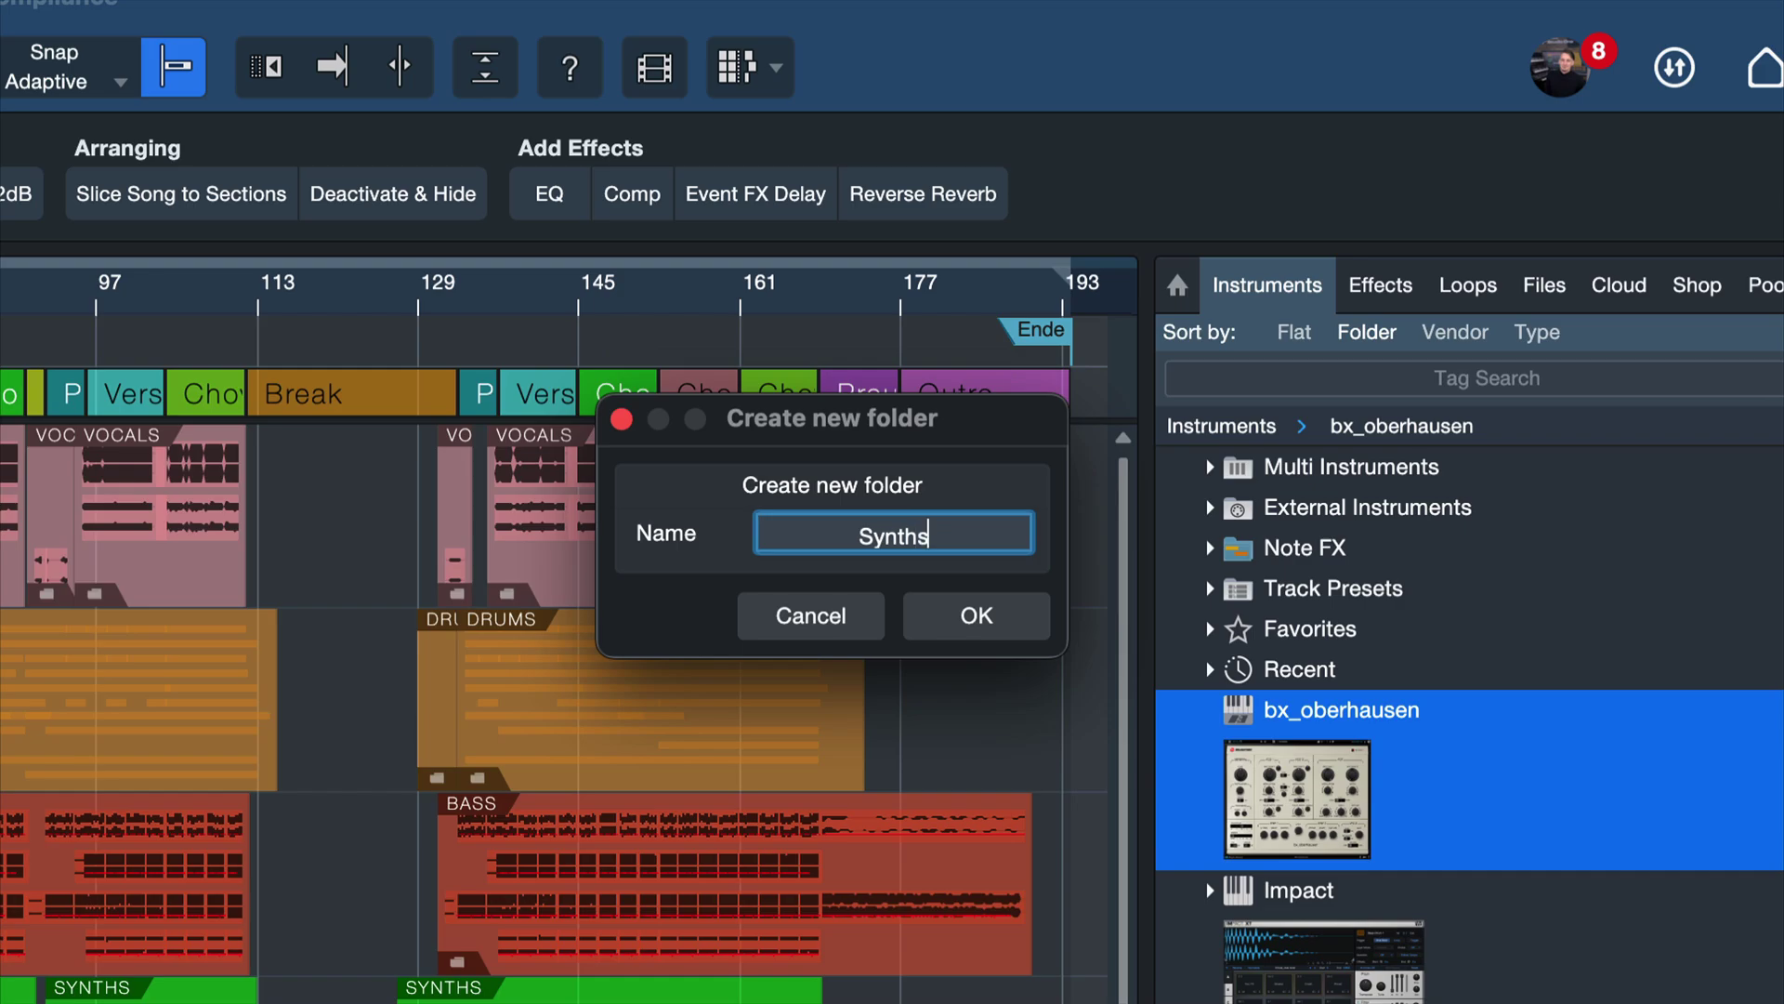
pyautogui.press('Return')
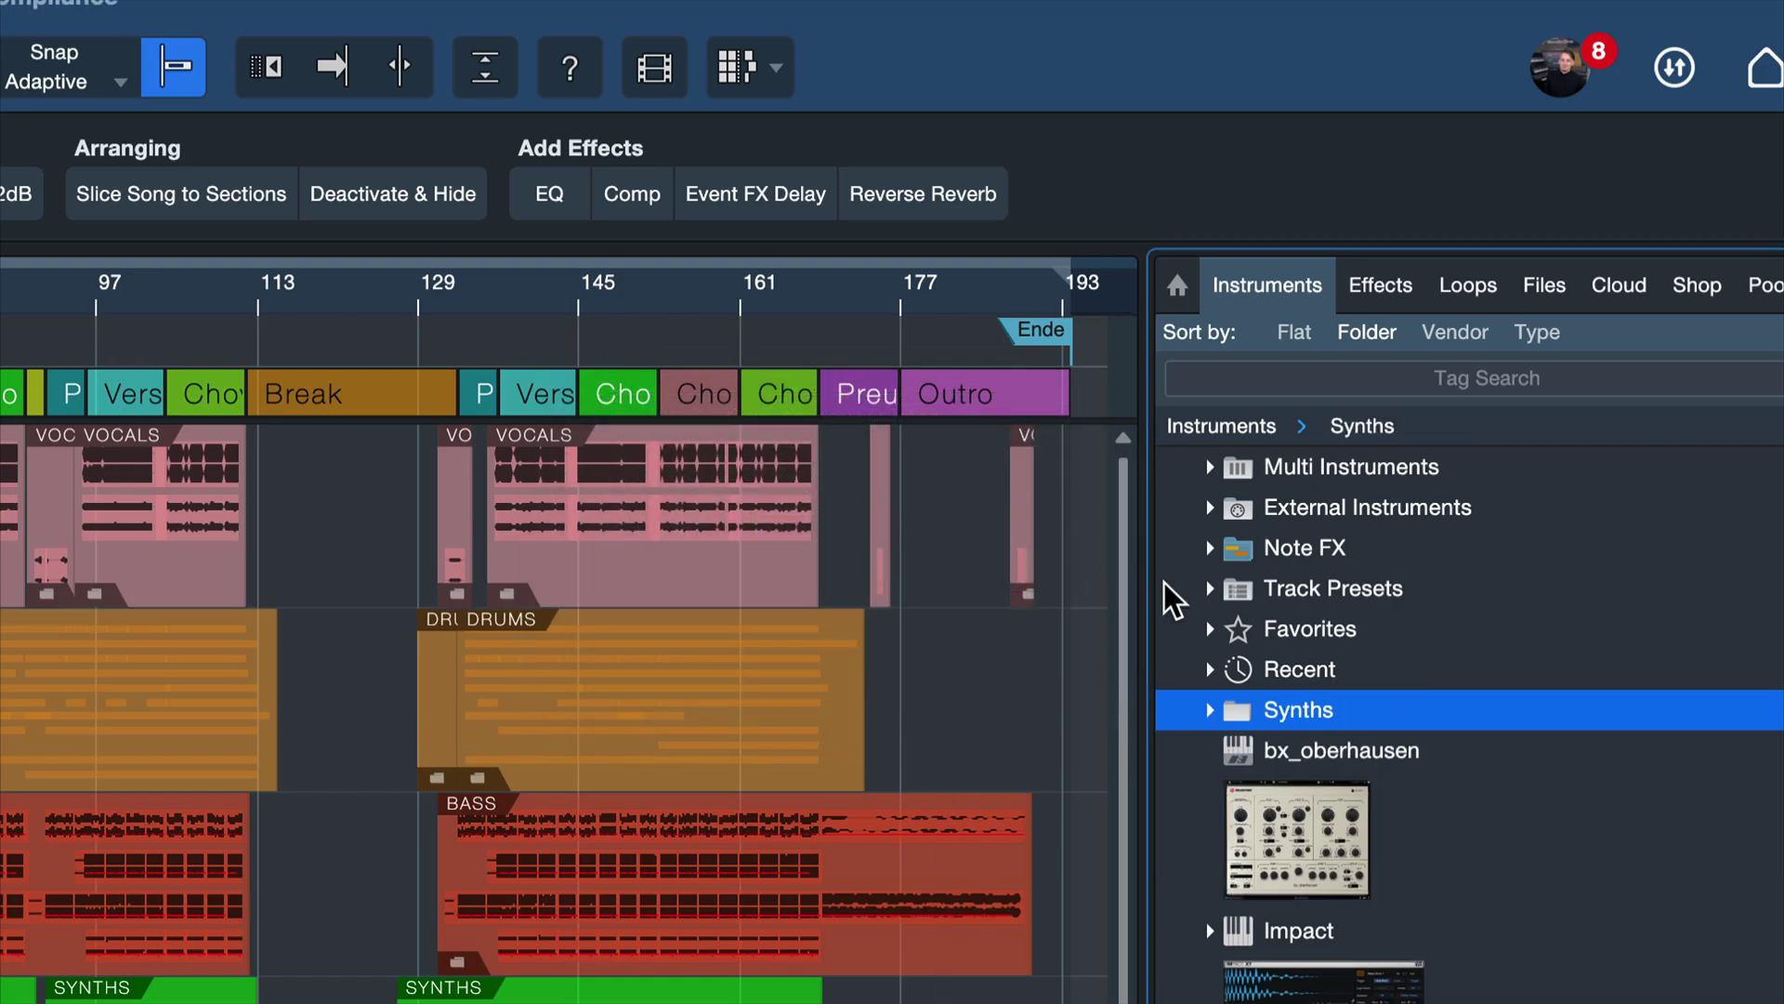
# Create a new folder named Samplers from the Synths folder's context menu.
pyautogui.rightClick(1370, 712)
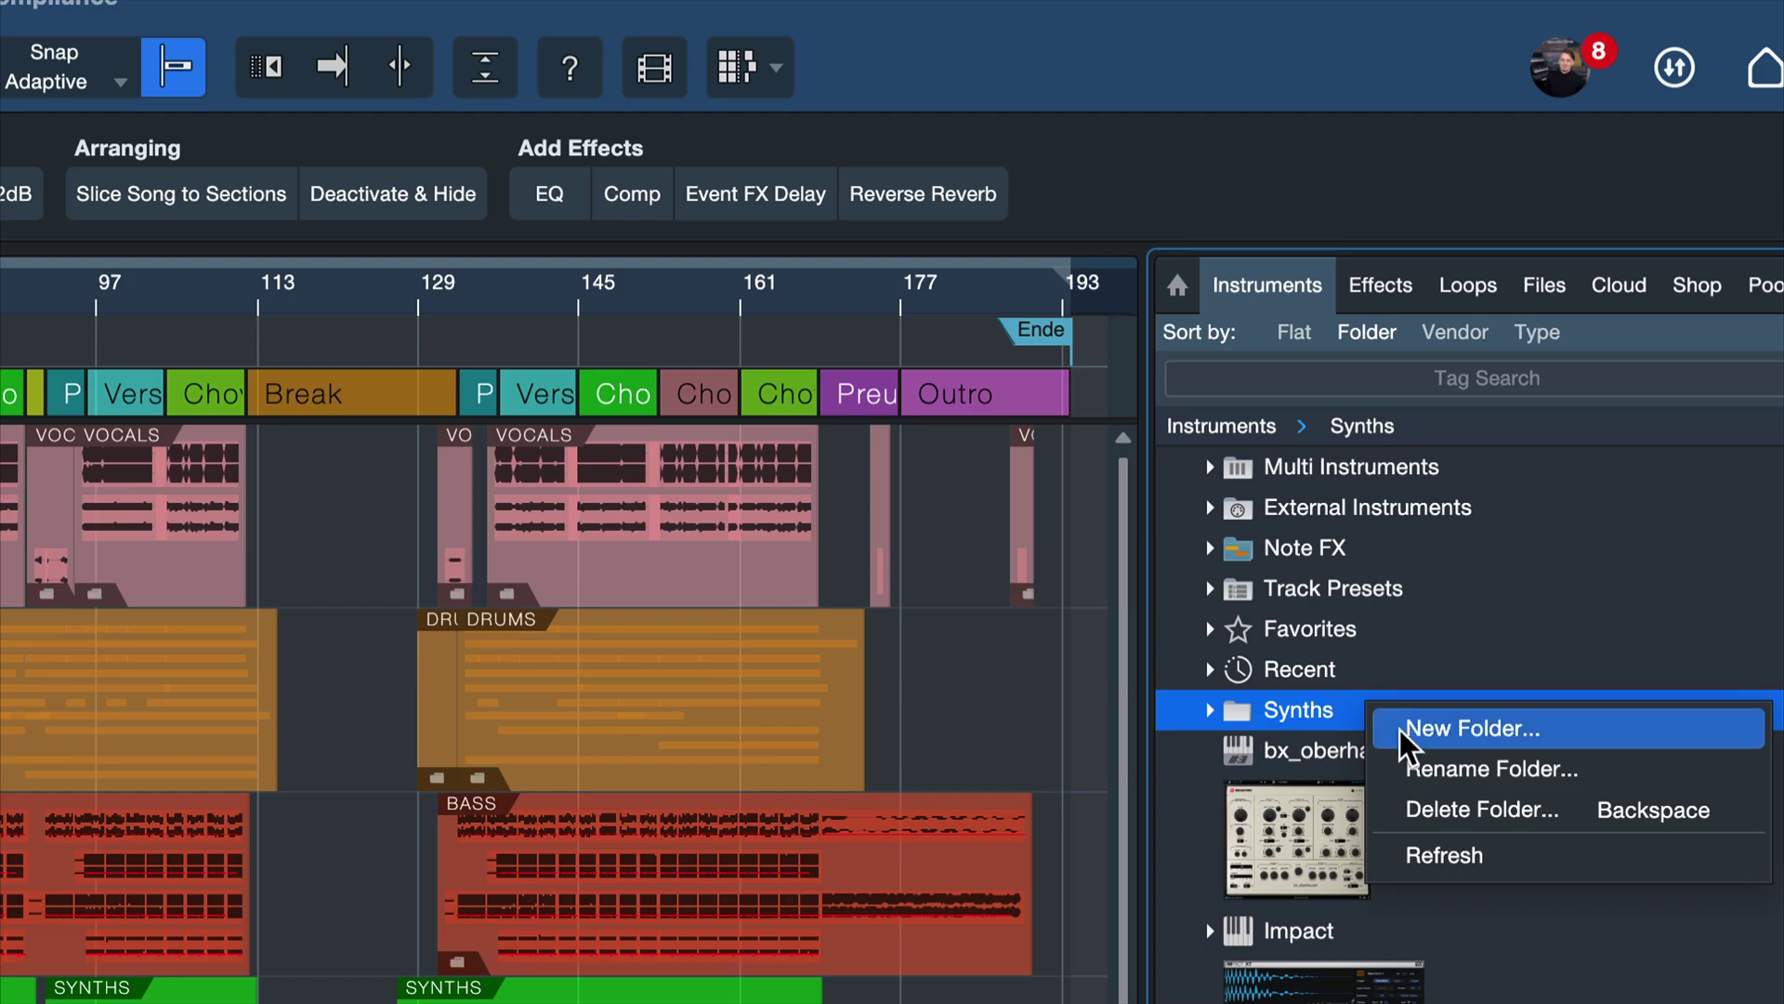
pyautogui.click(1396, 730)
pyautogui.write('Samplers')
pyautogui.press('Return')
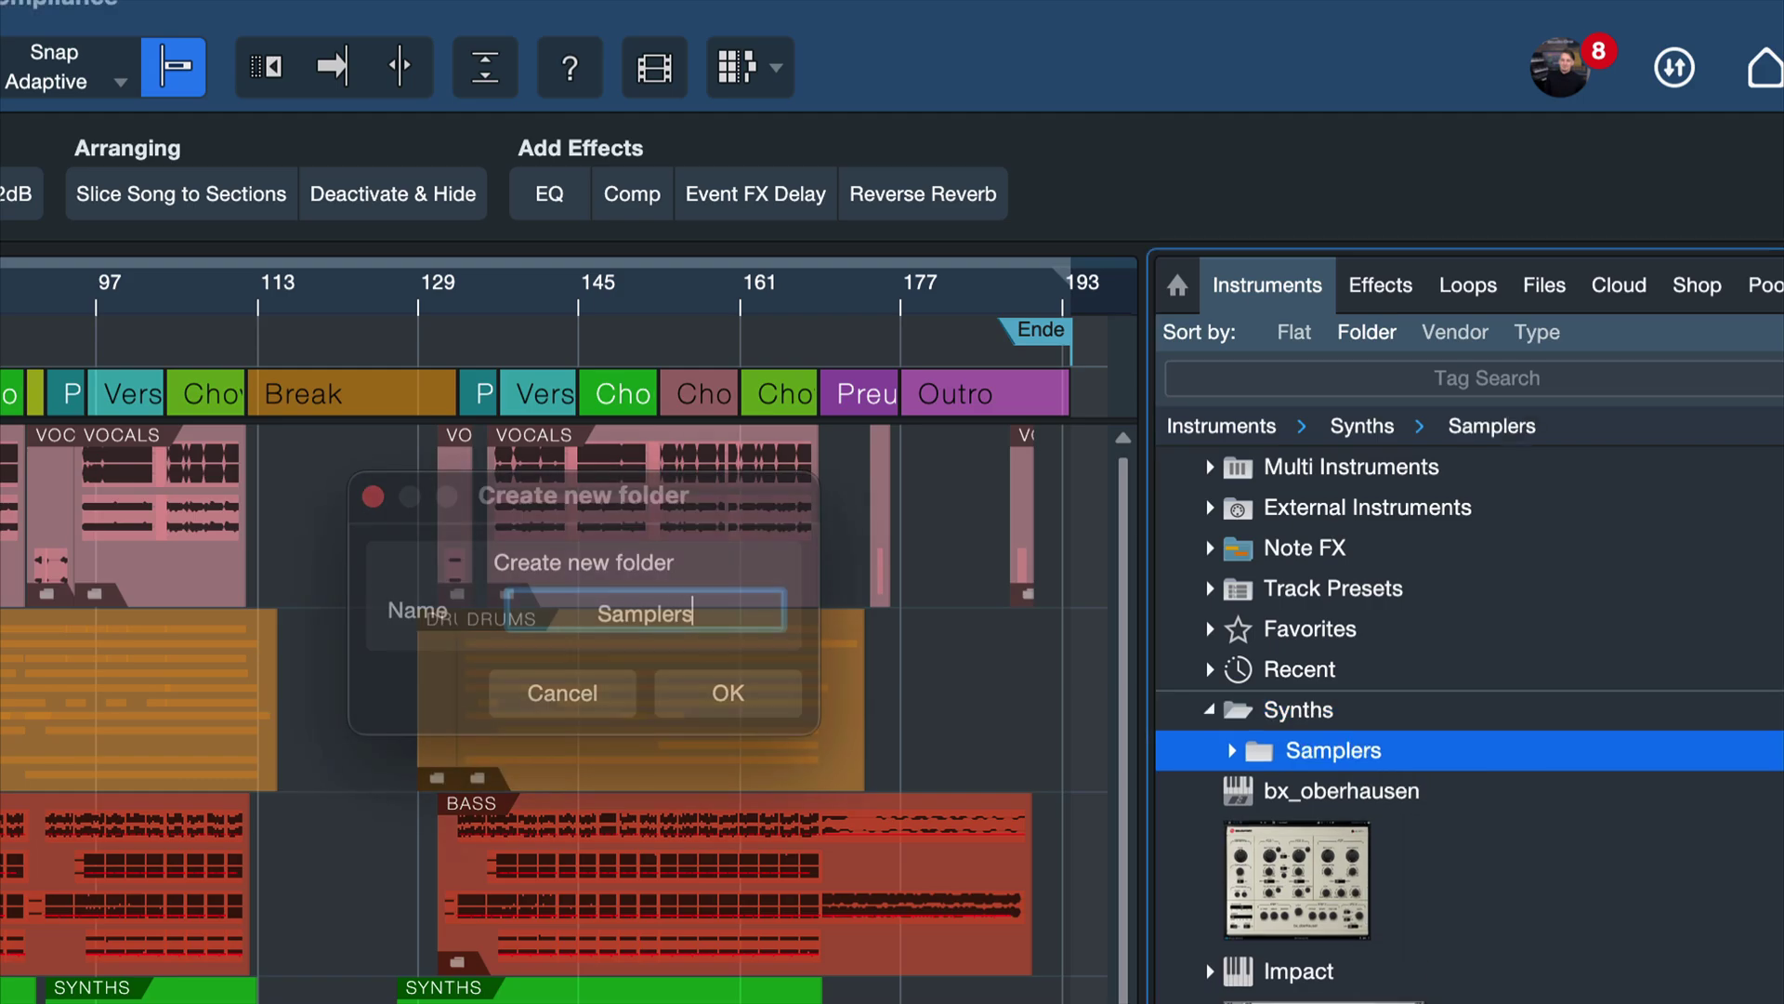
pyautogui.click(1354, 748)
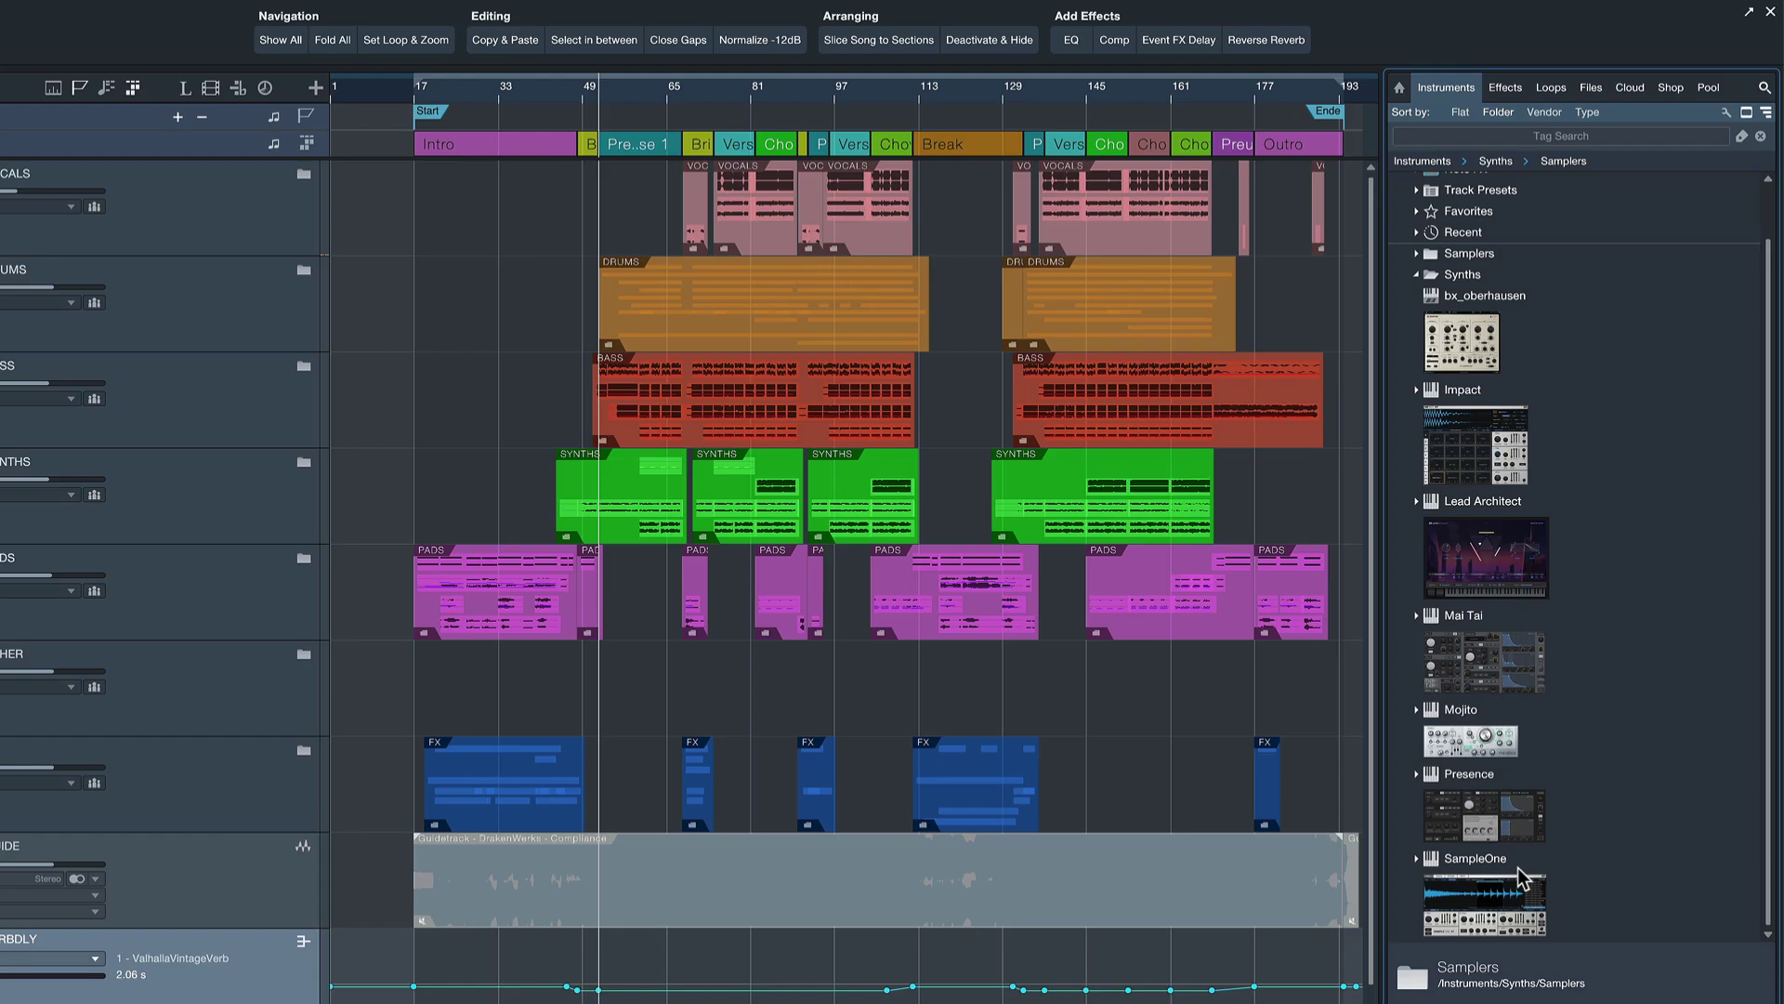
# Select SampleOne and Impact together and drag them into the Samplers folder.
pyautogui.click(1524, 878)
pyautogui.click(1492, 479)
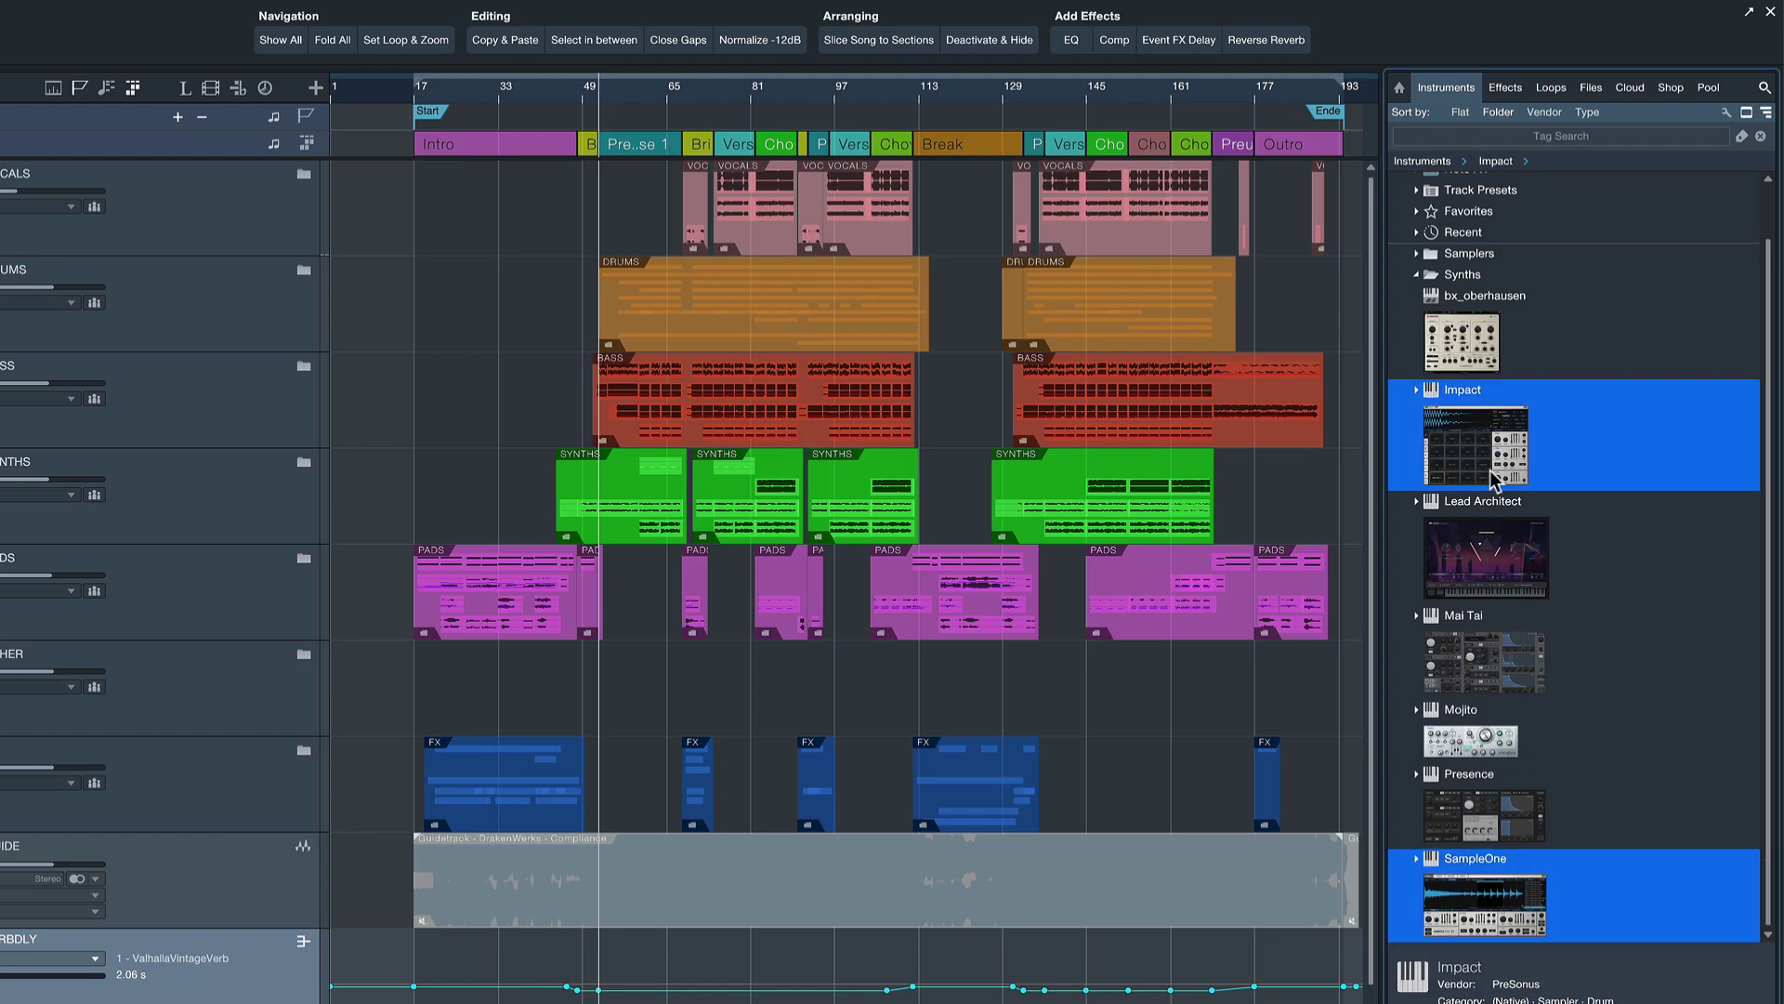
pyautogui.scroll(1, 1496, 479)
pyautogui.moveTo(1480, 527); pyautogui.dragTo(1496, 300)
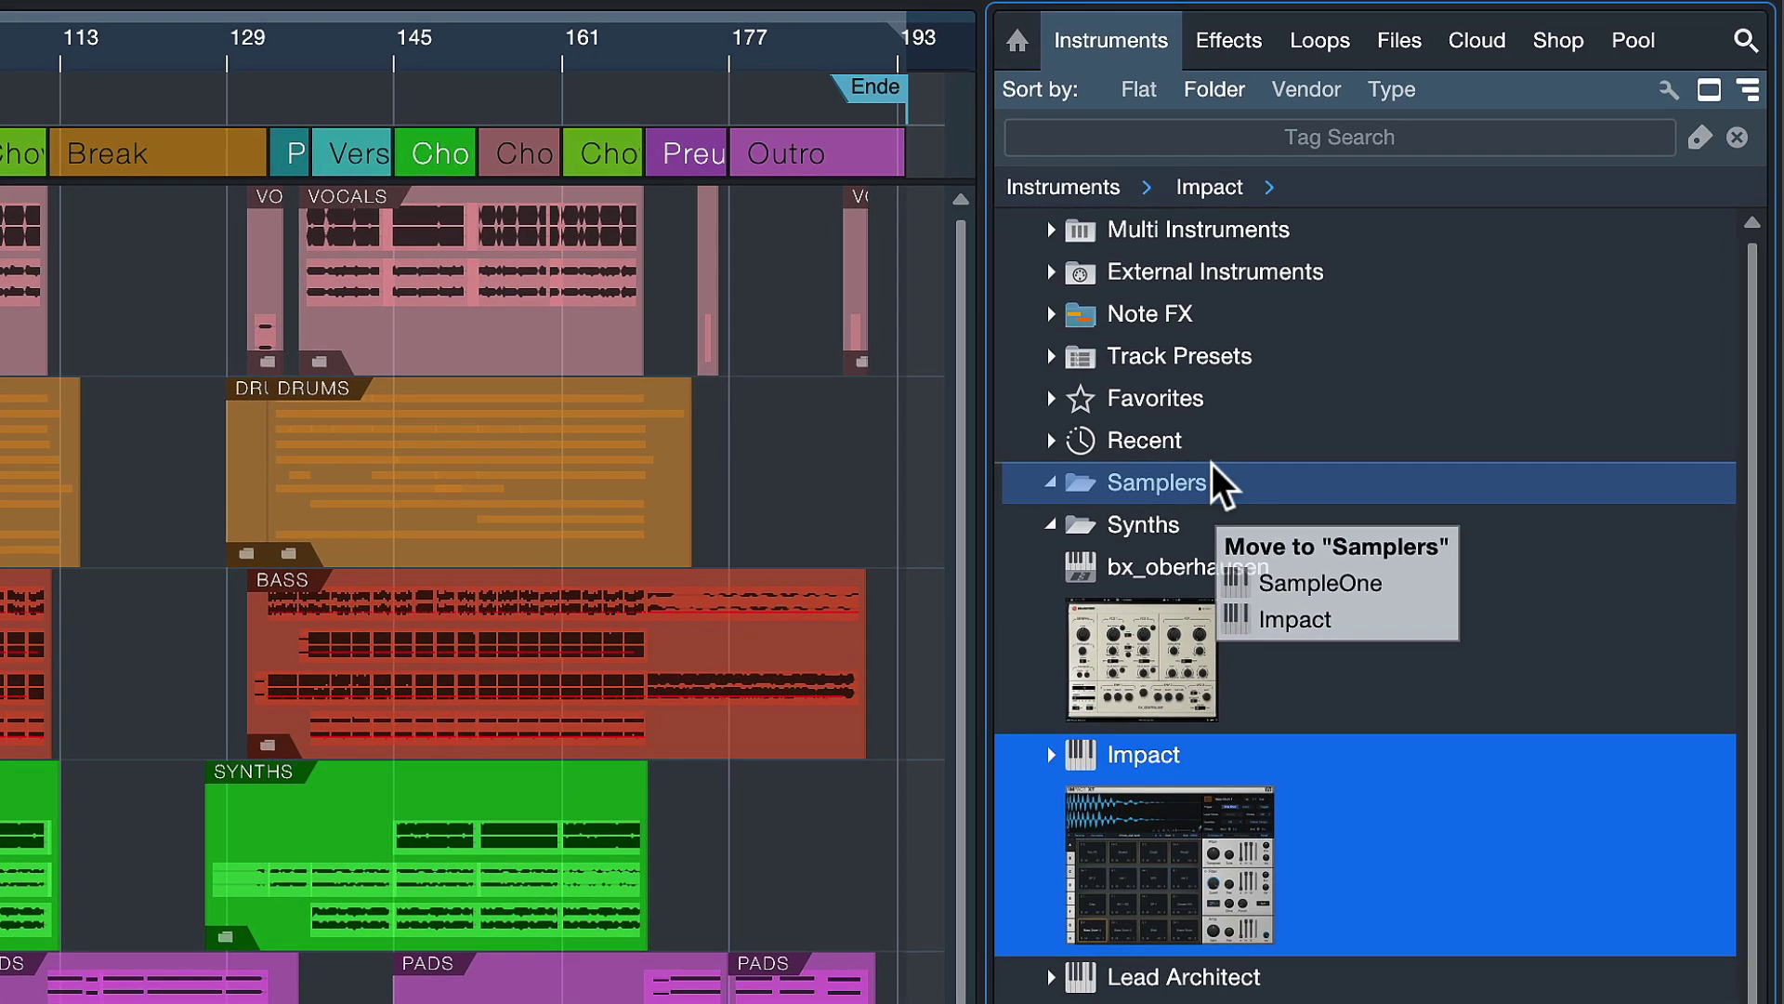
pyautogui.moveTo(1212, 465); pyautogui.dragTo(1174, 485)
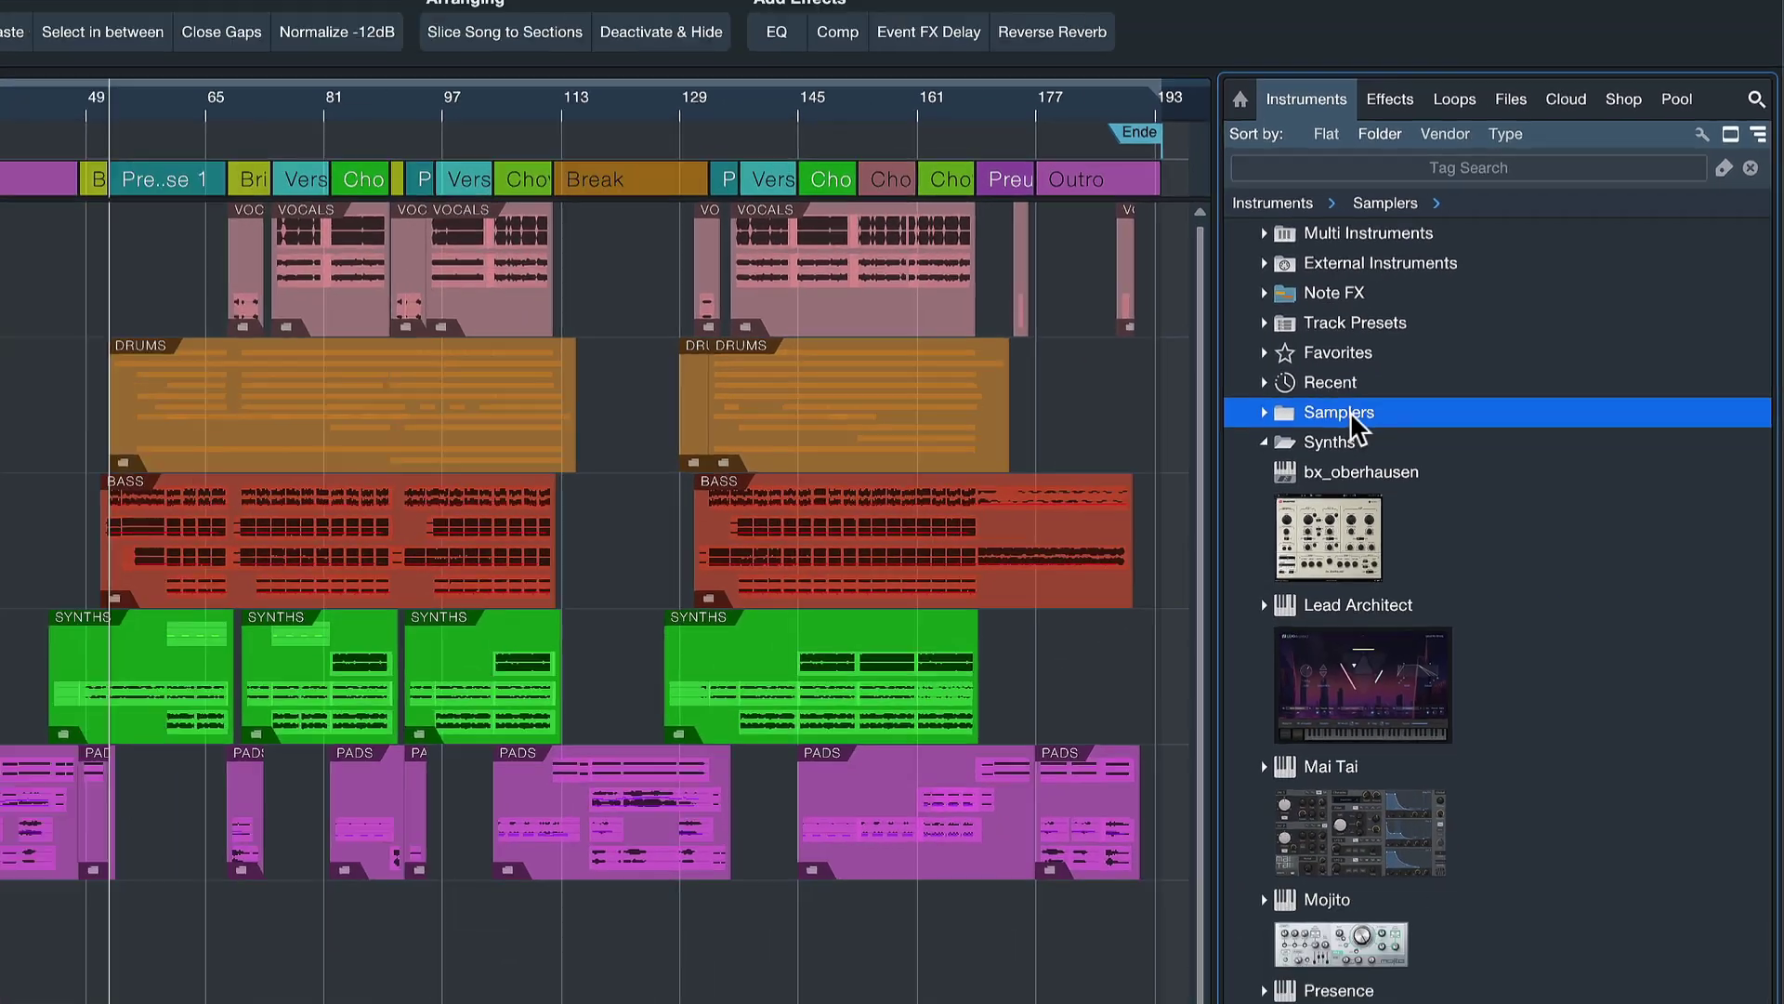
# Expand and collapse the Samplers folder to confirm Impact and SampleOne are inside.
pyautogui.doubleClick(1347, 414)
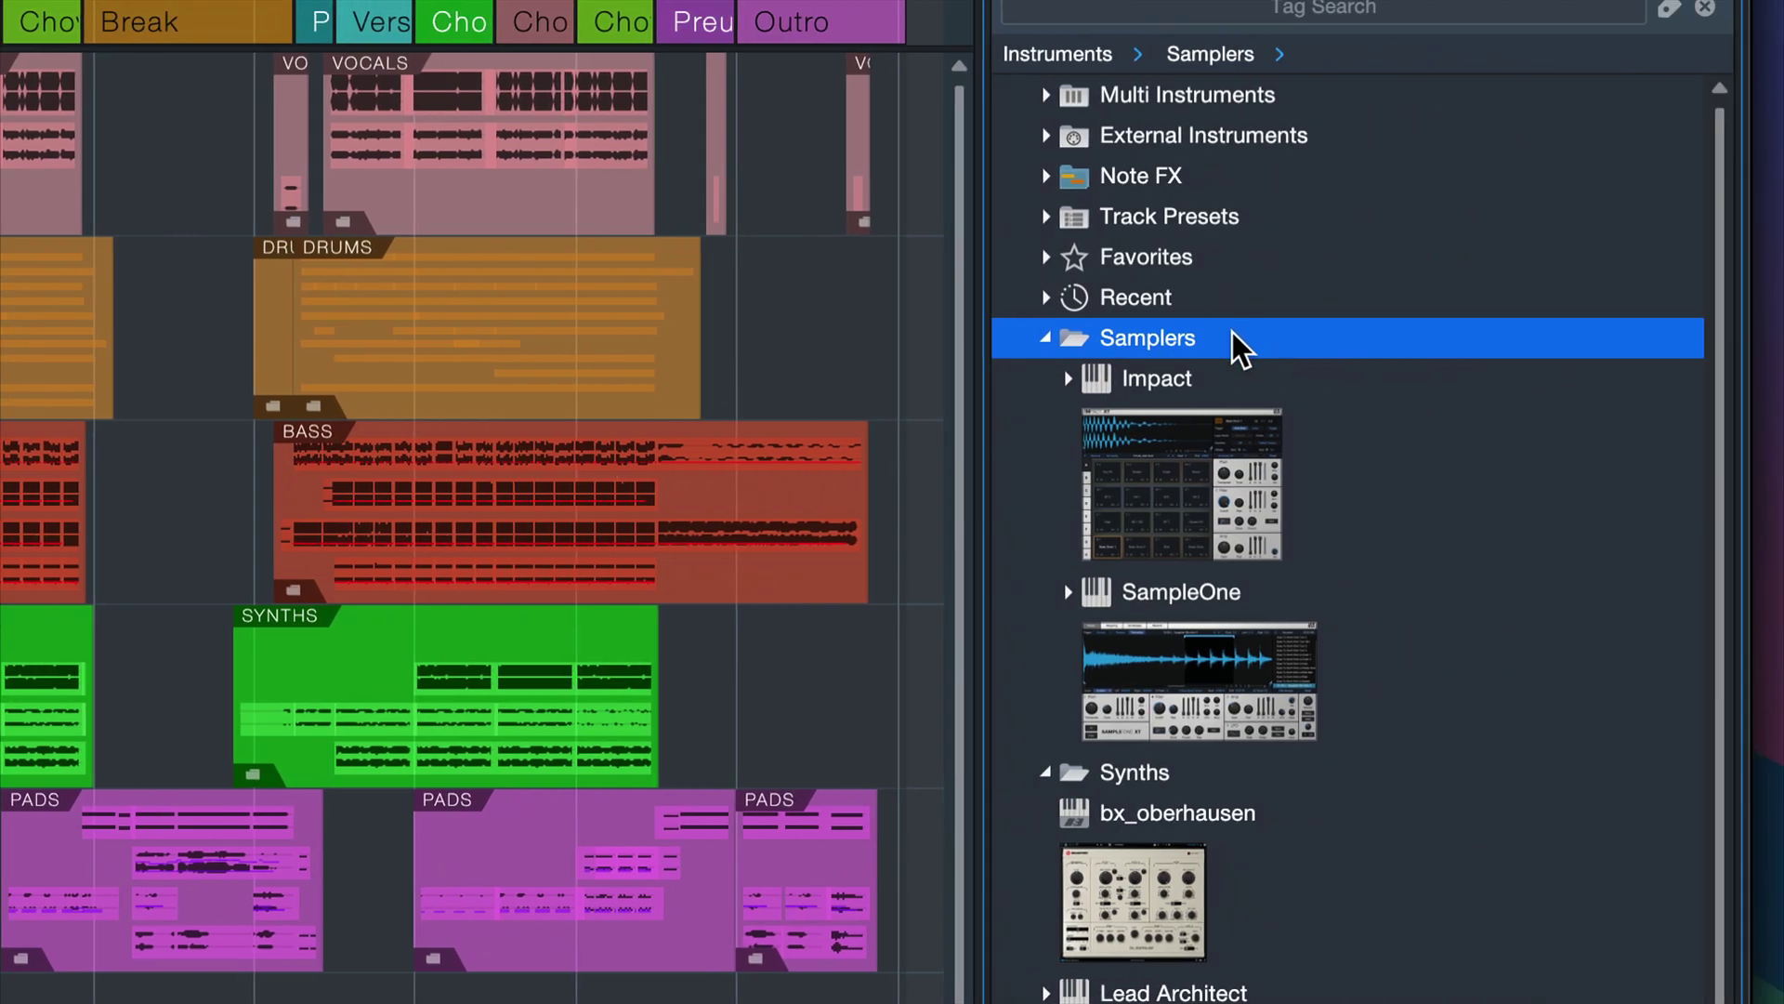
pyautogui.doubleClick(1240, 349)
pyautogui.doubleClick(1241, 349)
pyautogui.doubleClick(1236, 346)
pyautogui.doubleClick(1236, 346)
pyautogui.doubleClick(1241, 348)
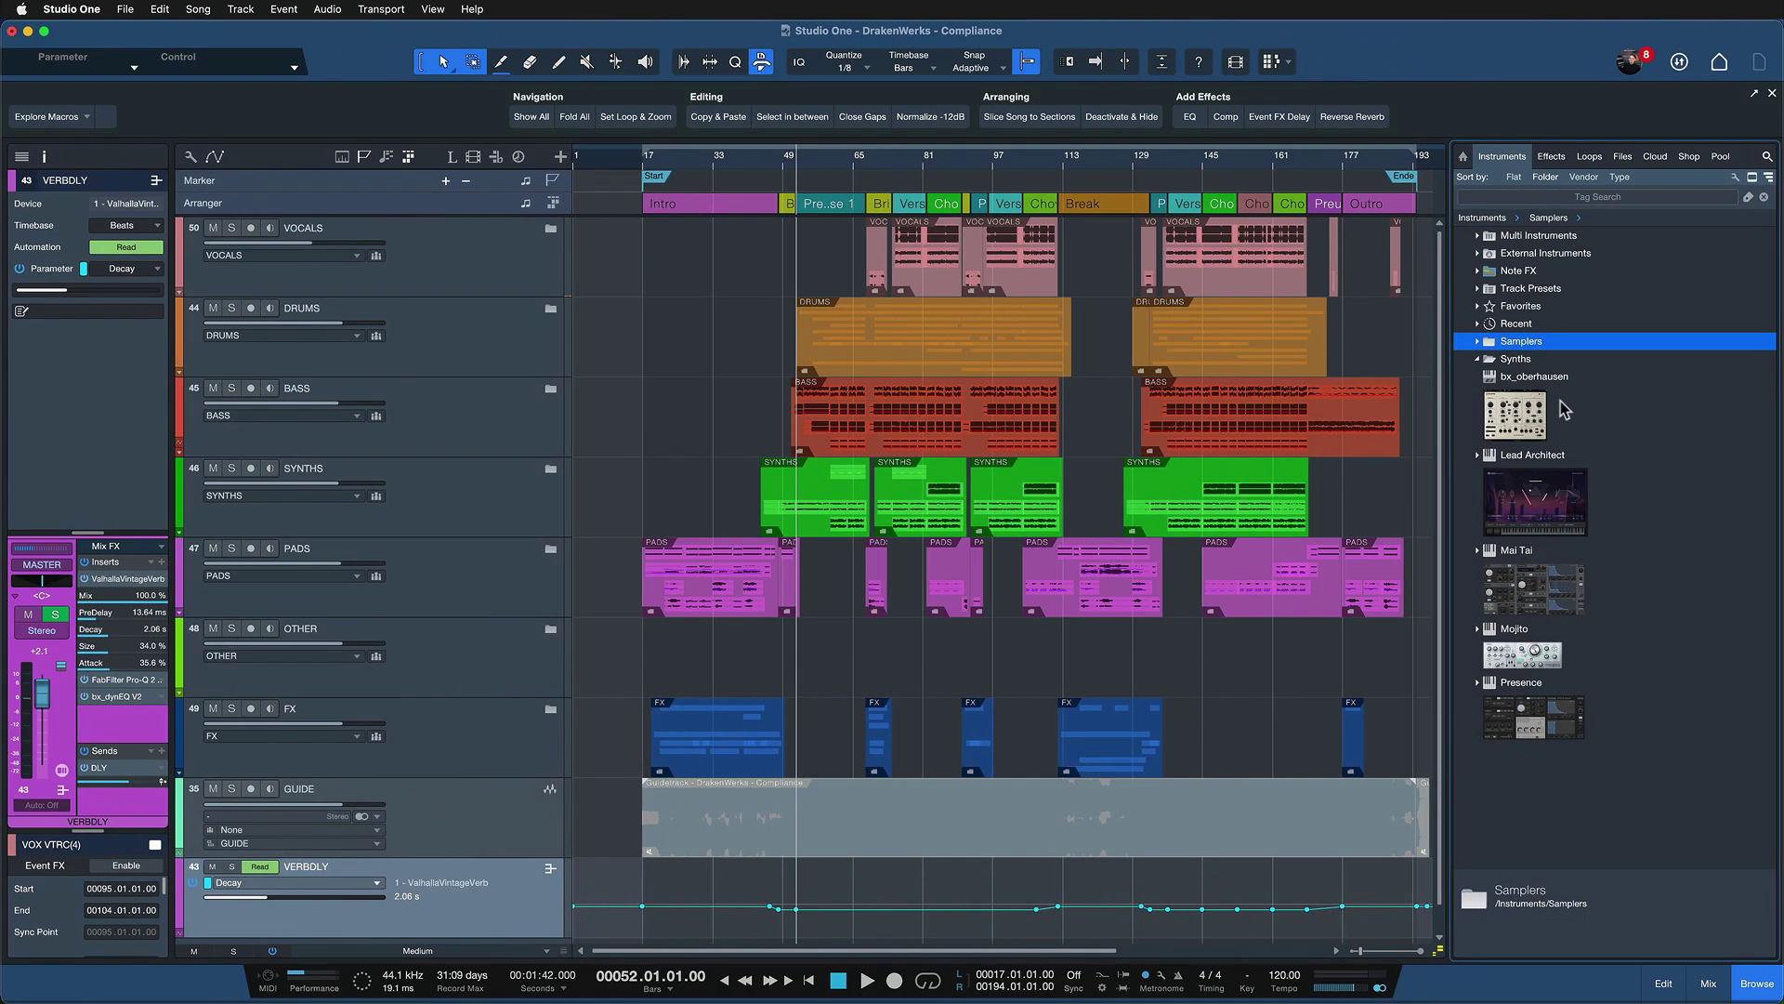
# Move the five synths from bx_oberhausen through Presence into the Synths folder.
pyautogui.click(1236, 473)
pyautogui.keyDown('shift'); pyautogui.click(1568, 715); pyautogui.keyUp('shift')
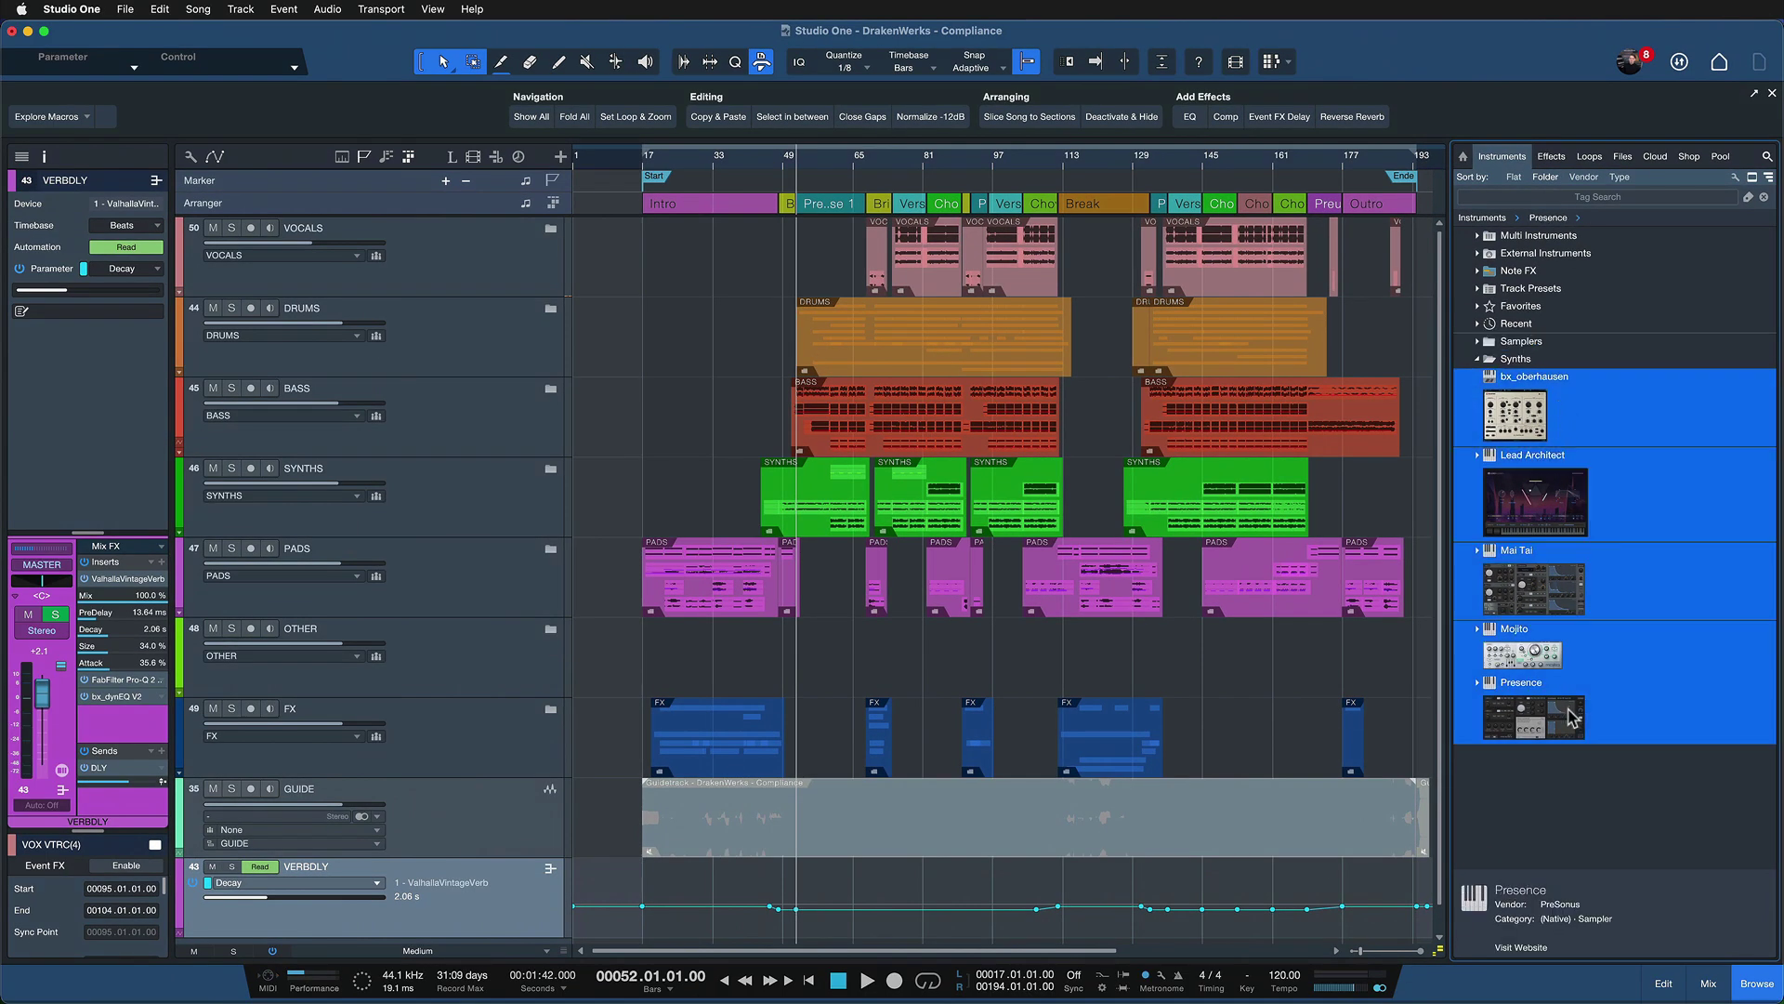
pyautogui.moveTo(1520, 416); pyautogui.dragTo(1519, 363)
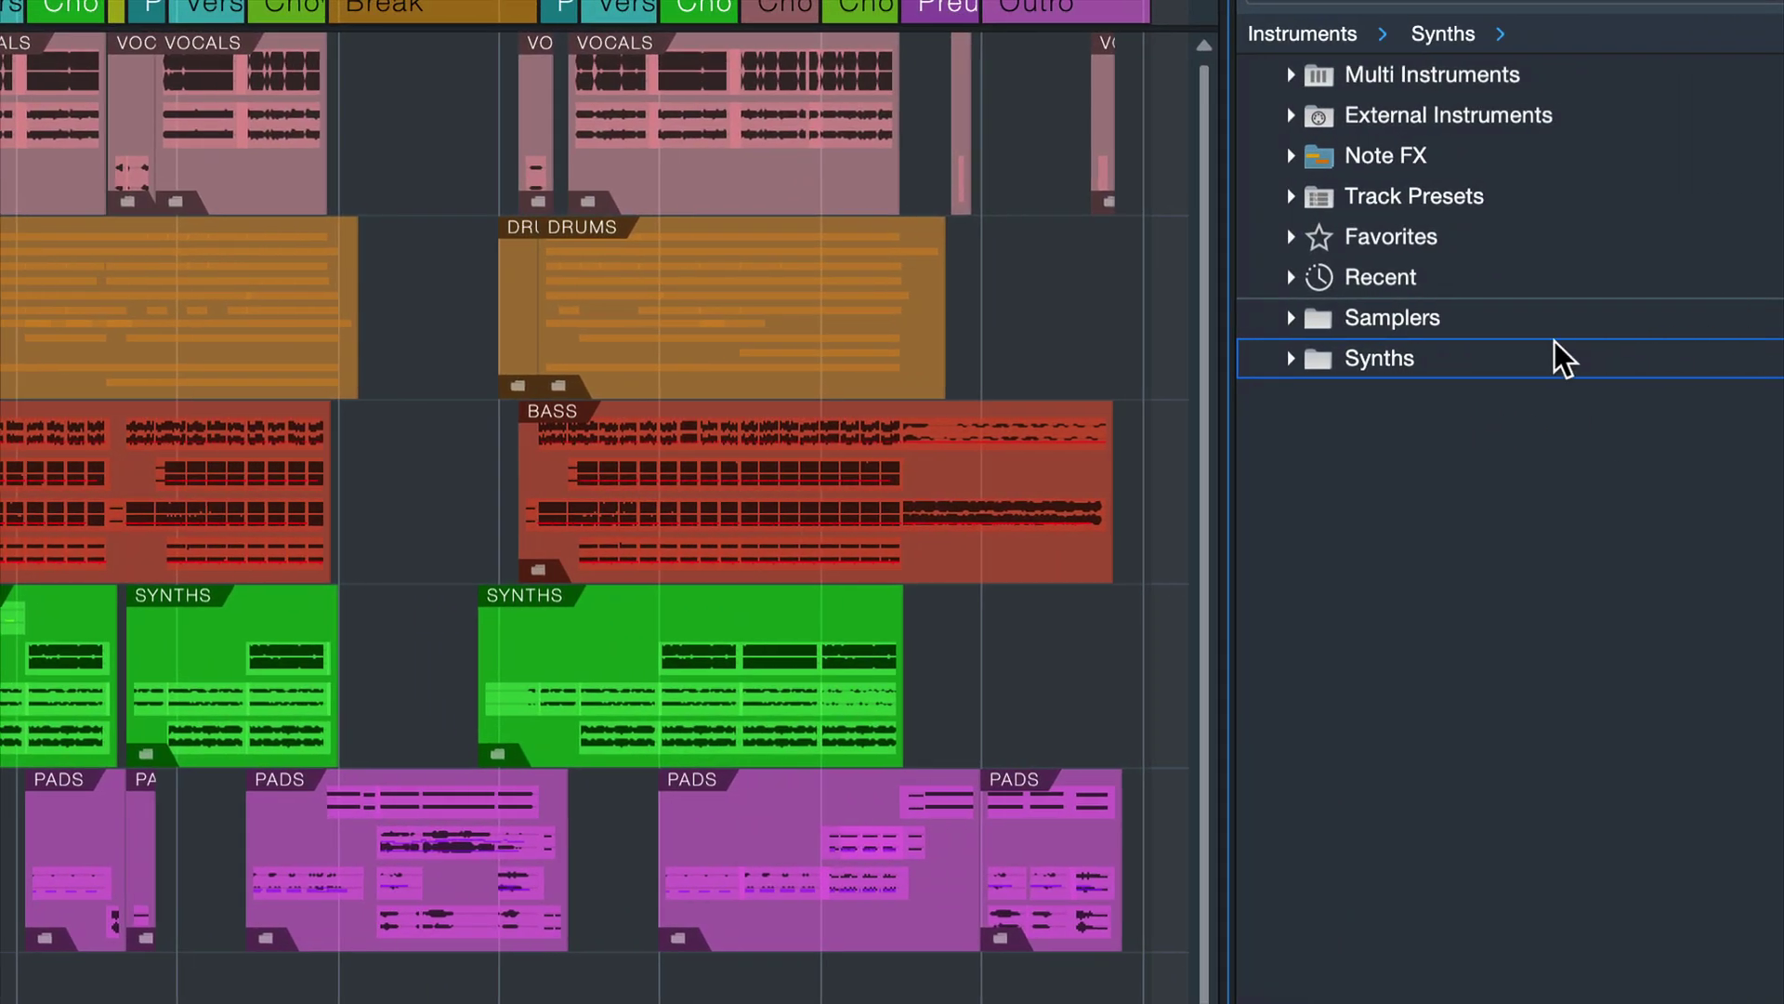
# Expand the Samplers and Synths folders to check the instruments inside each.
pyautogui.click(1469, 320)
pyautogui.click(1452, 327)
pyautogui.click(1435, 362)
pyautogui.click(1437, 365)
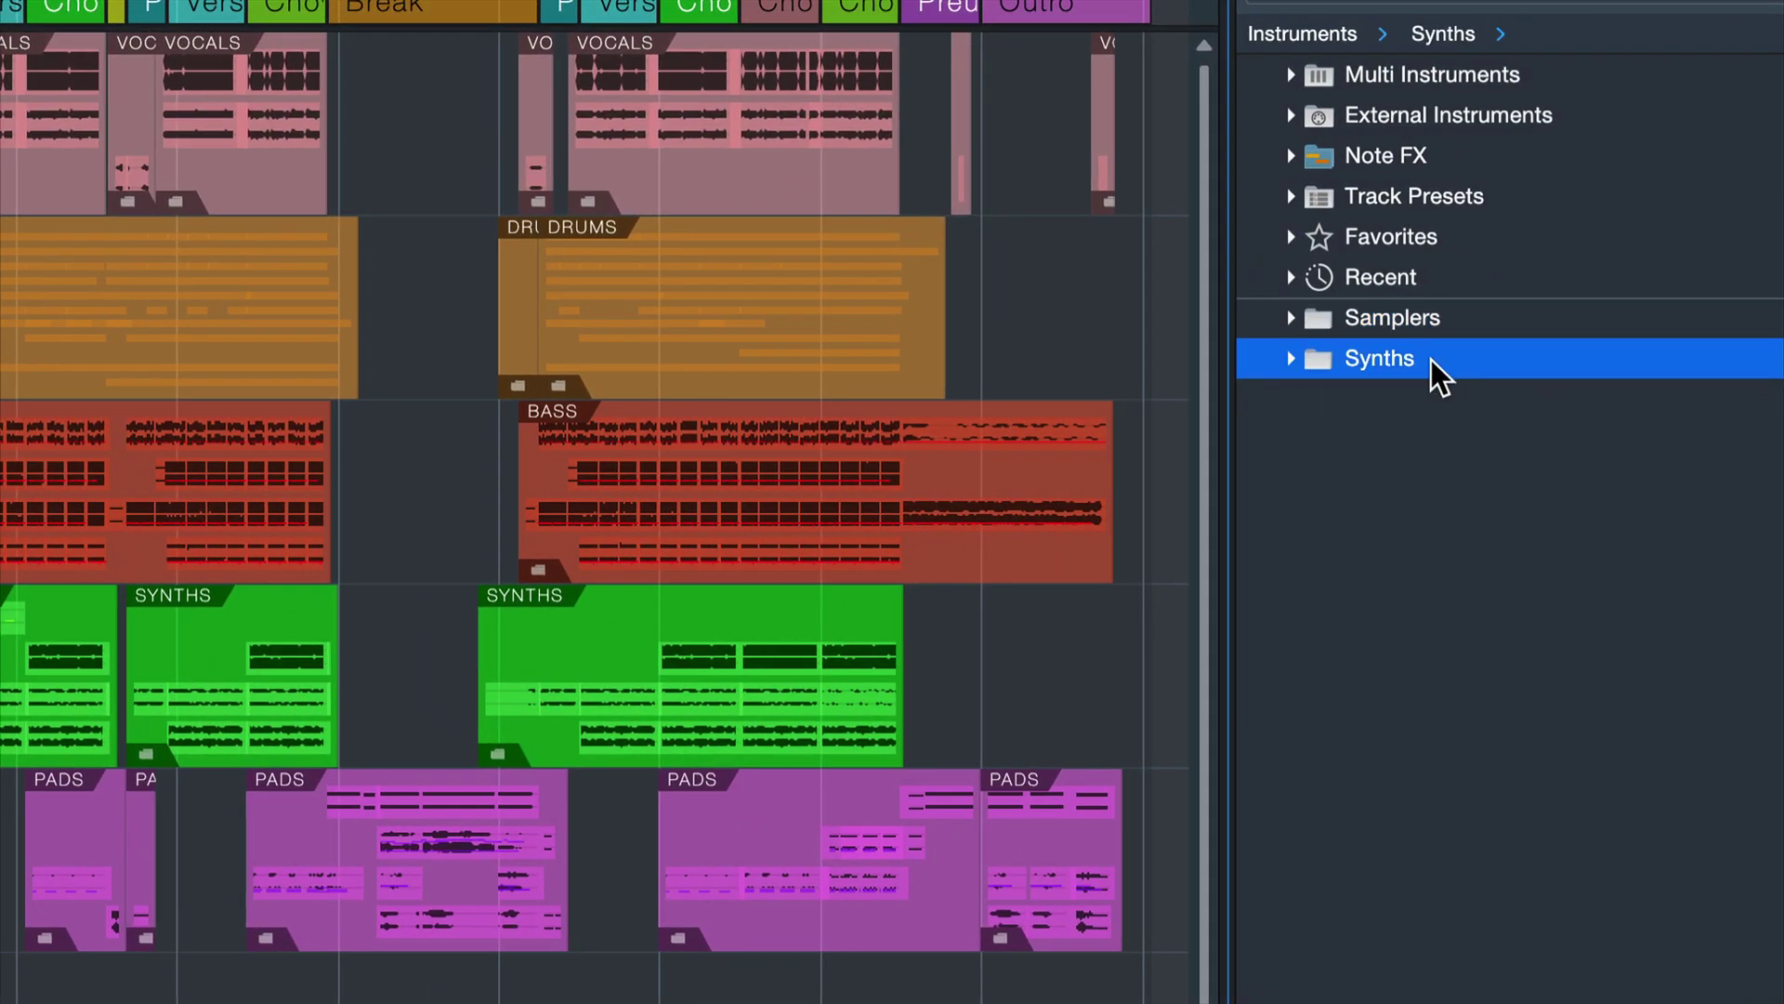
pyautogui.click(1440, 320)
pyautogui.click(1417, 359)
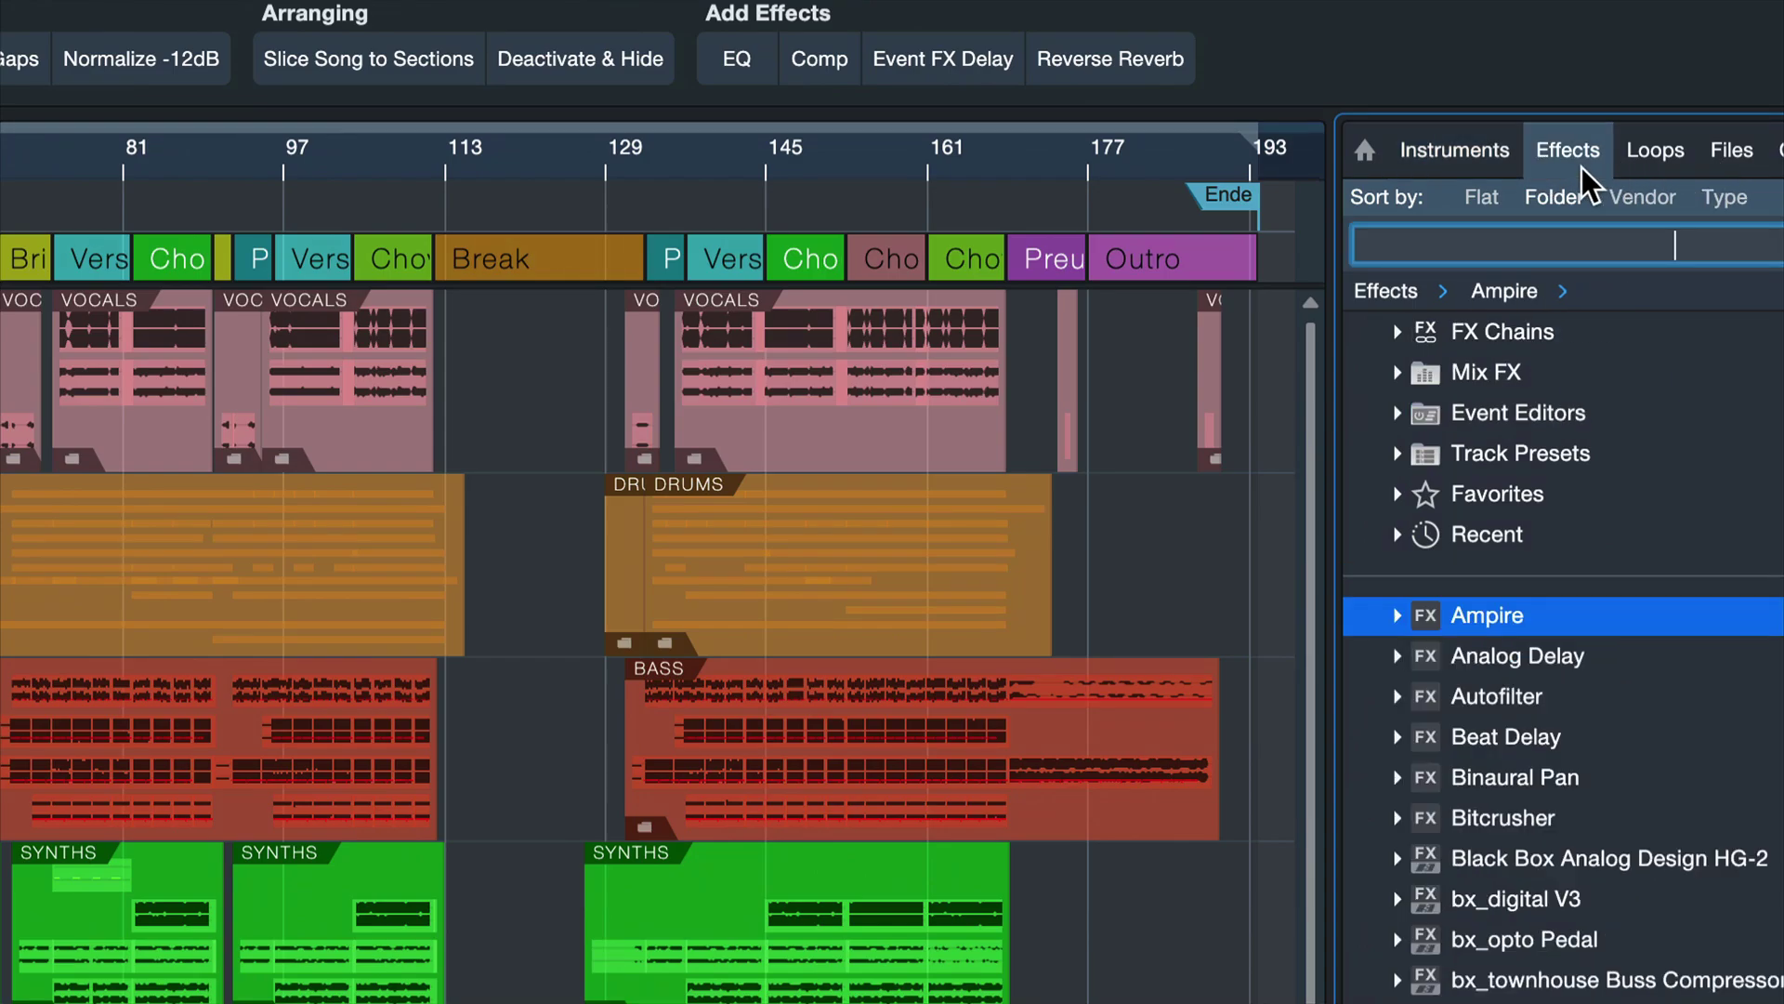
# Scroll to the Maag EQ entries and briefly expand the Maag EQ4 and Maag EQ2 preset lists.
pyautogui.scroll(-6, 1733, 566)
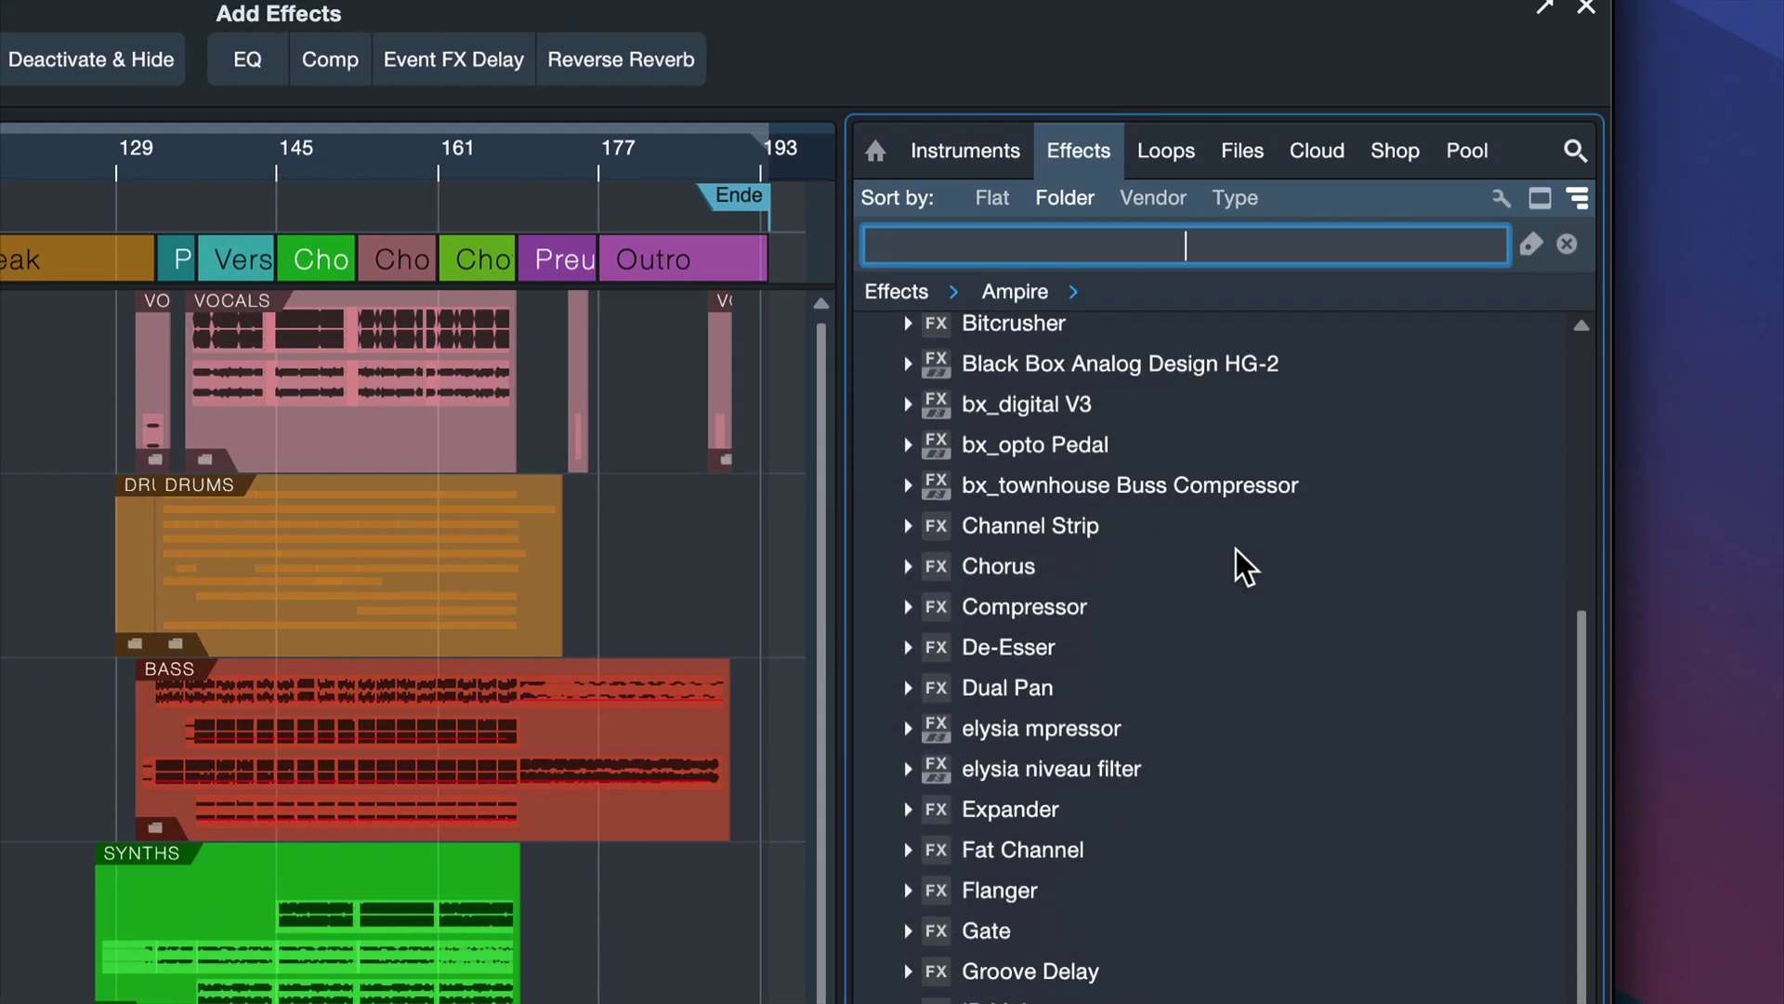
pyautogui.scroll(-3, 1244, 568)
pyautogui.scroll(-2, 1243, 568)
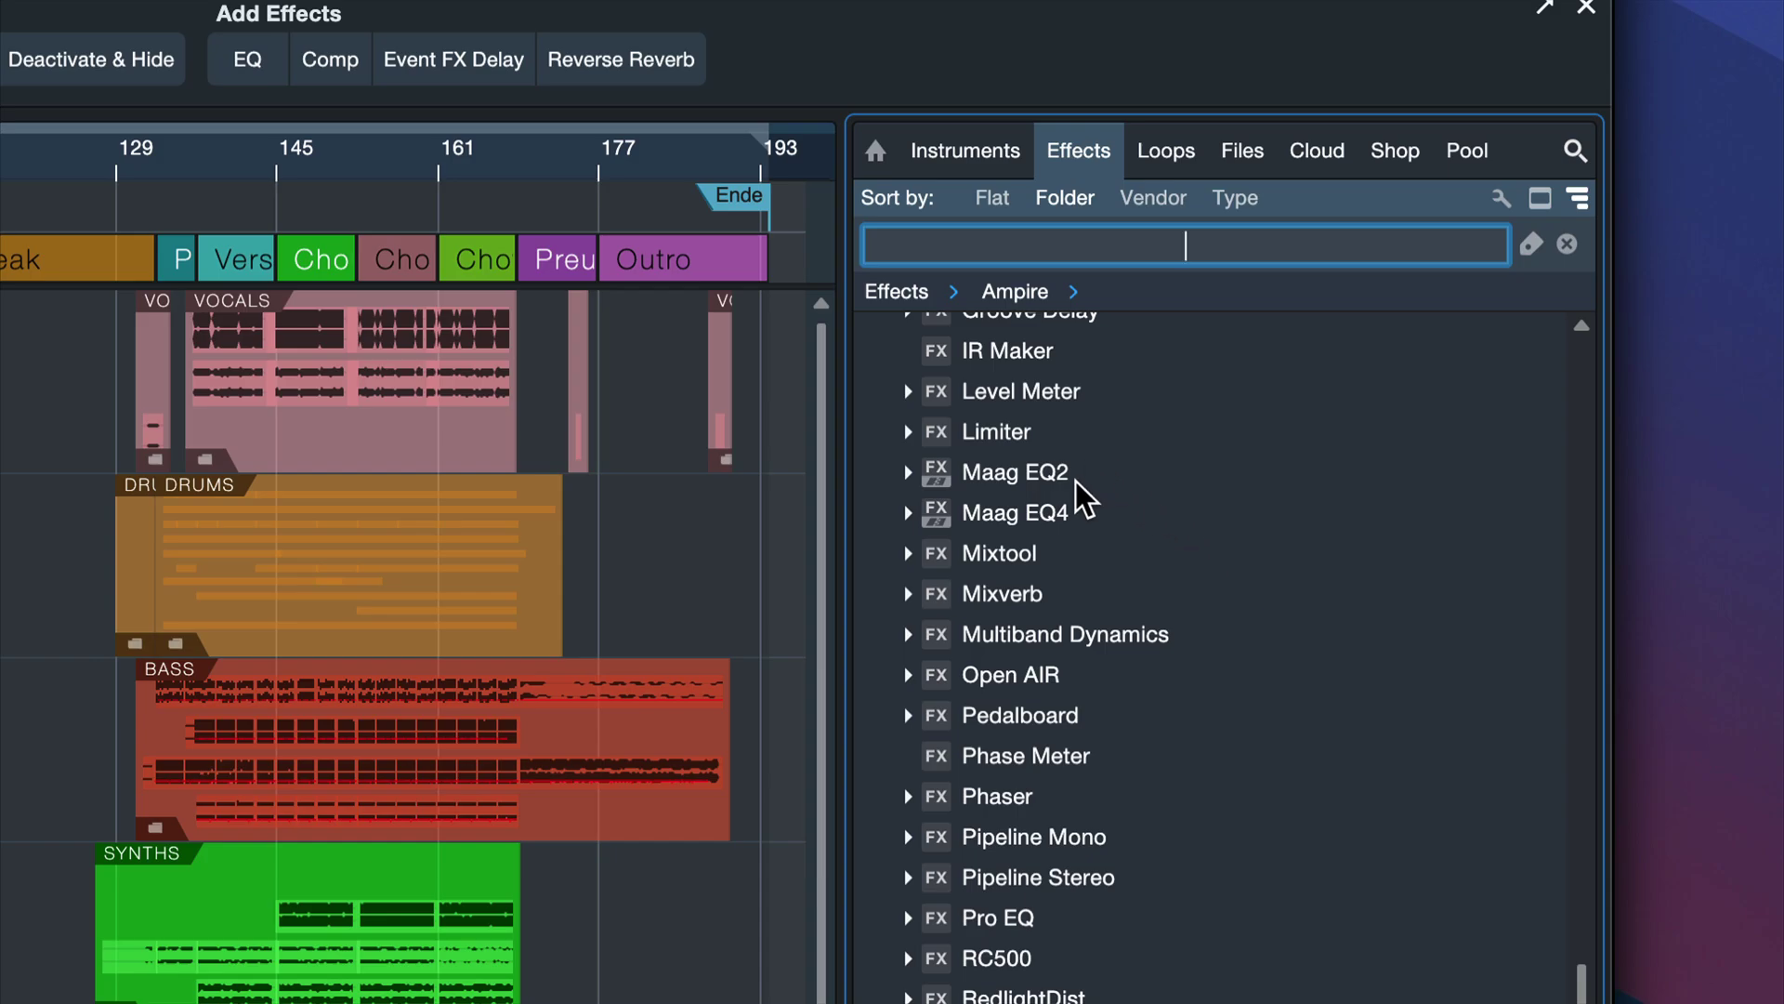
pyautogui.doubleClick(1067, 512)
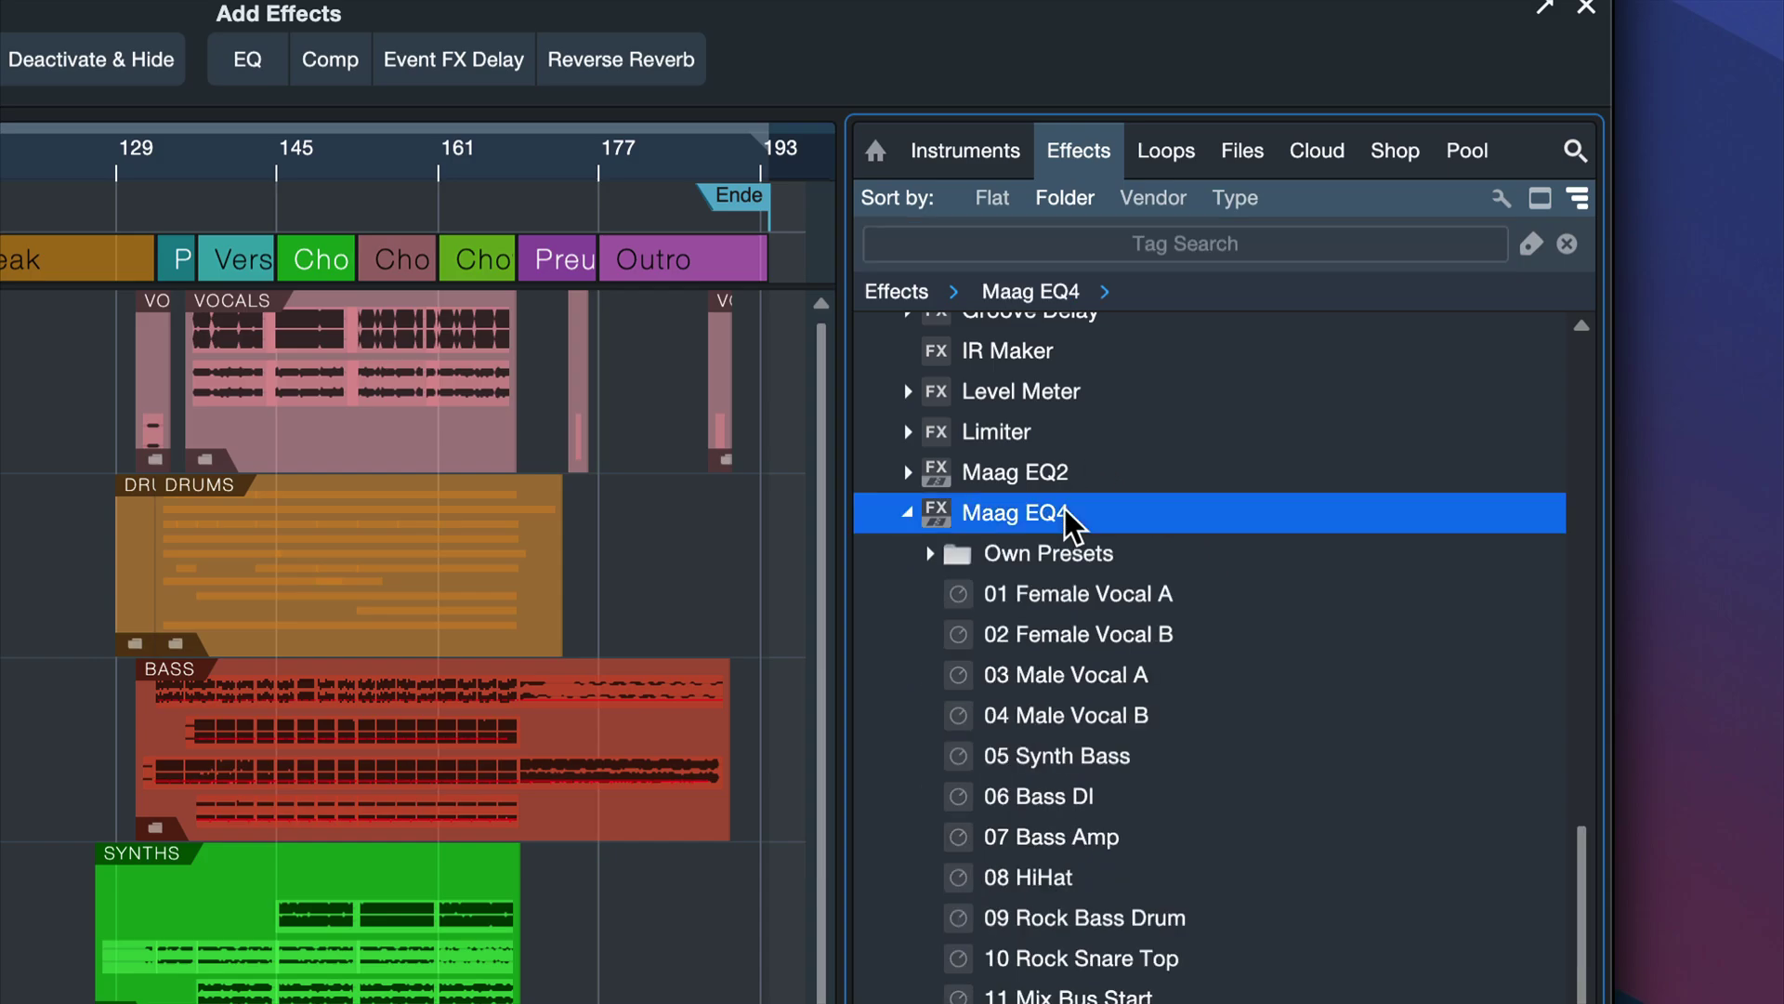
pyautogui.doubleClick(987, 514)
pyautogui.doubleClick(1059, 479)
pyautogui.doubleClick(1063, 479)
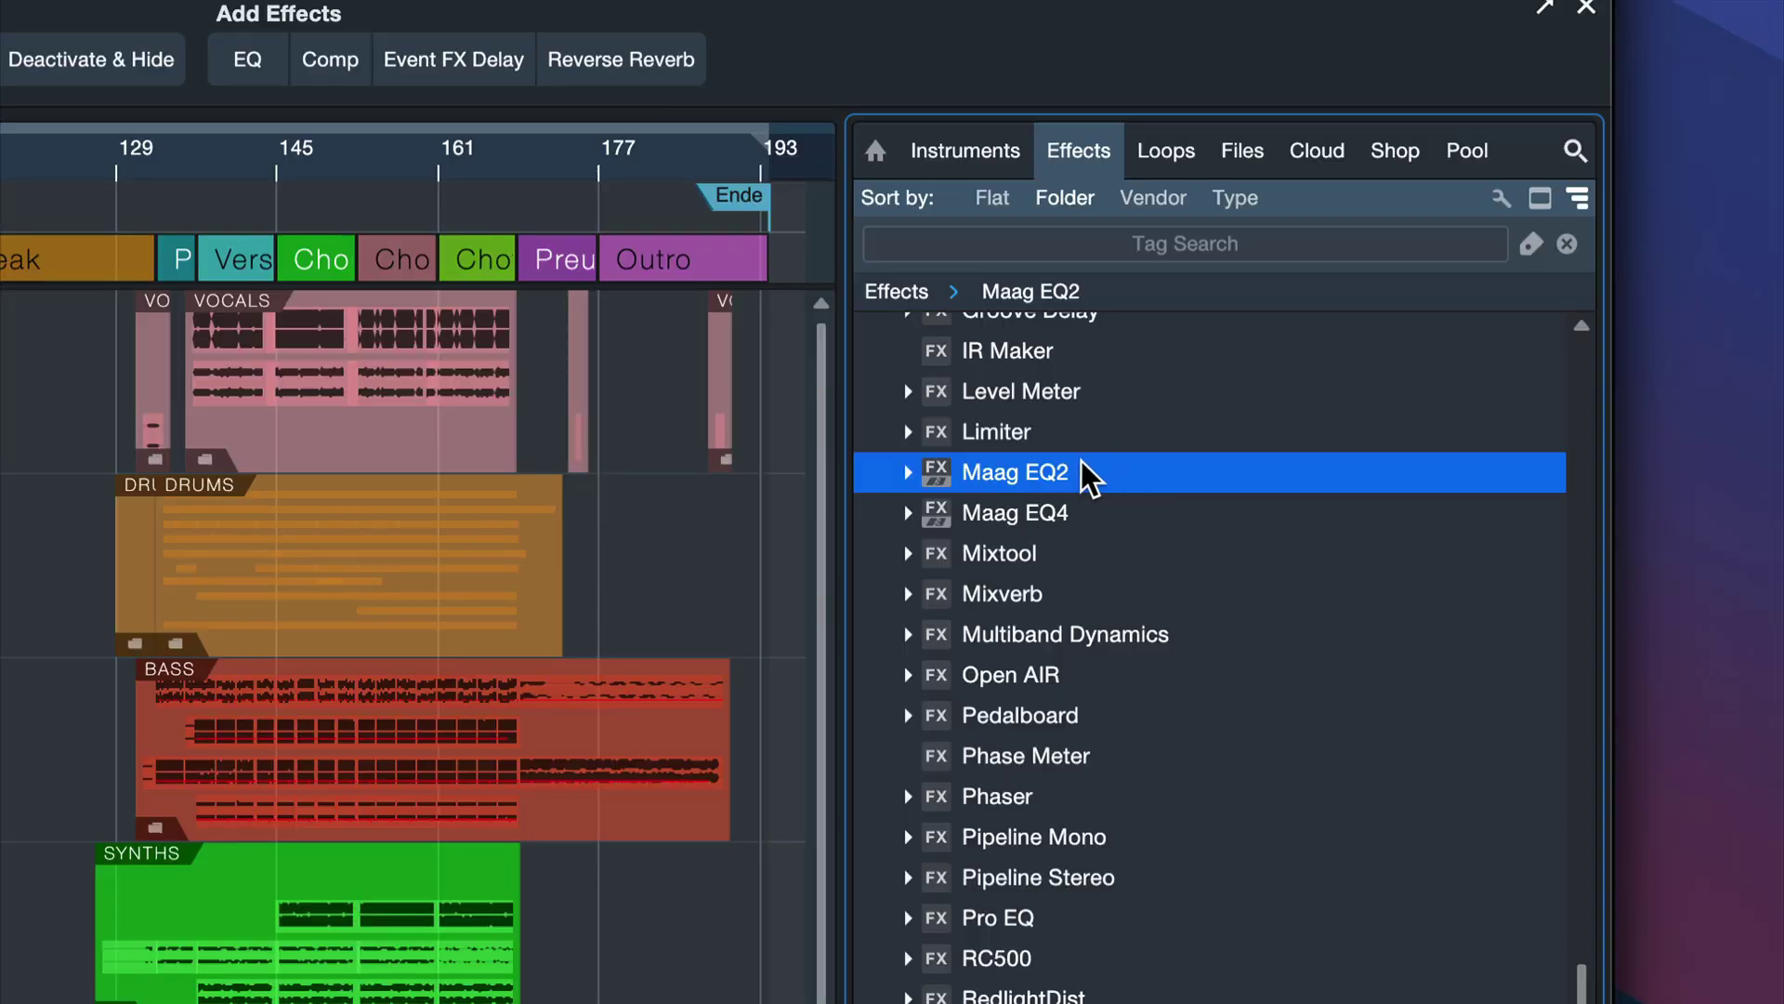
# Add a folder named EQs via Maag EQ2's right-click New Folder option.
pyautogui.rightClick(1087, 477)
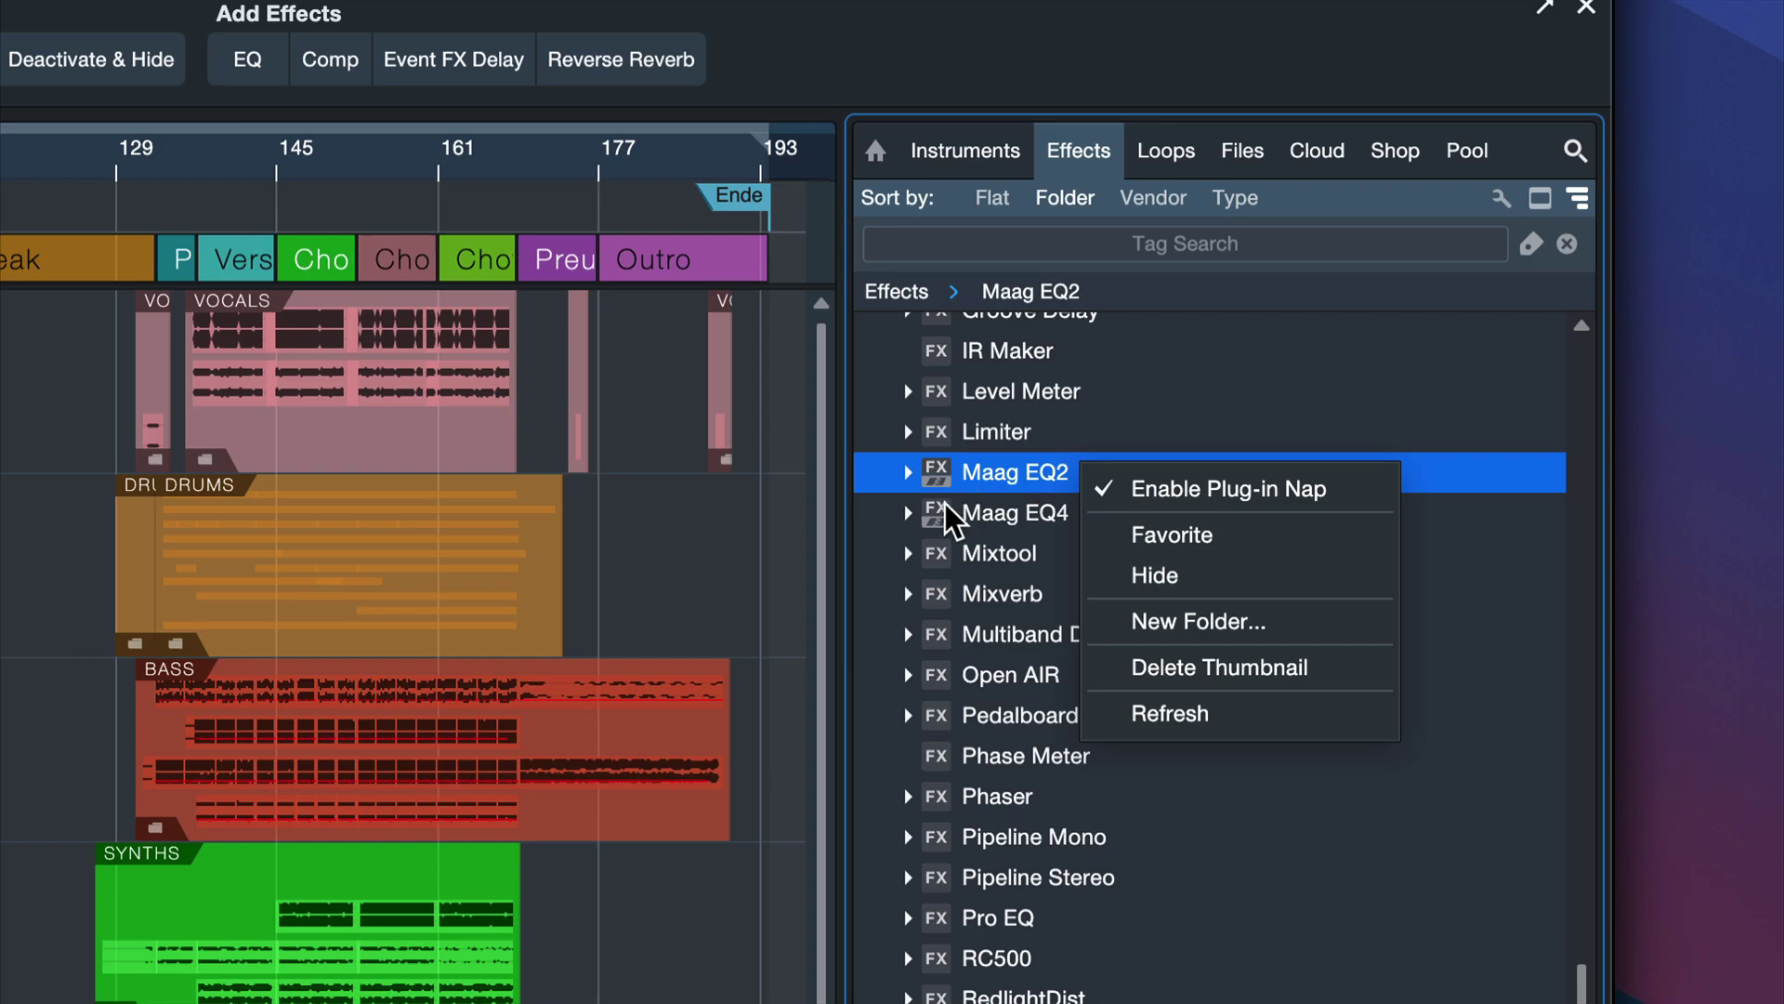
pyautogui.click(1188, 624)
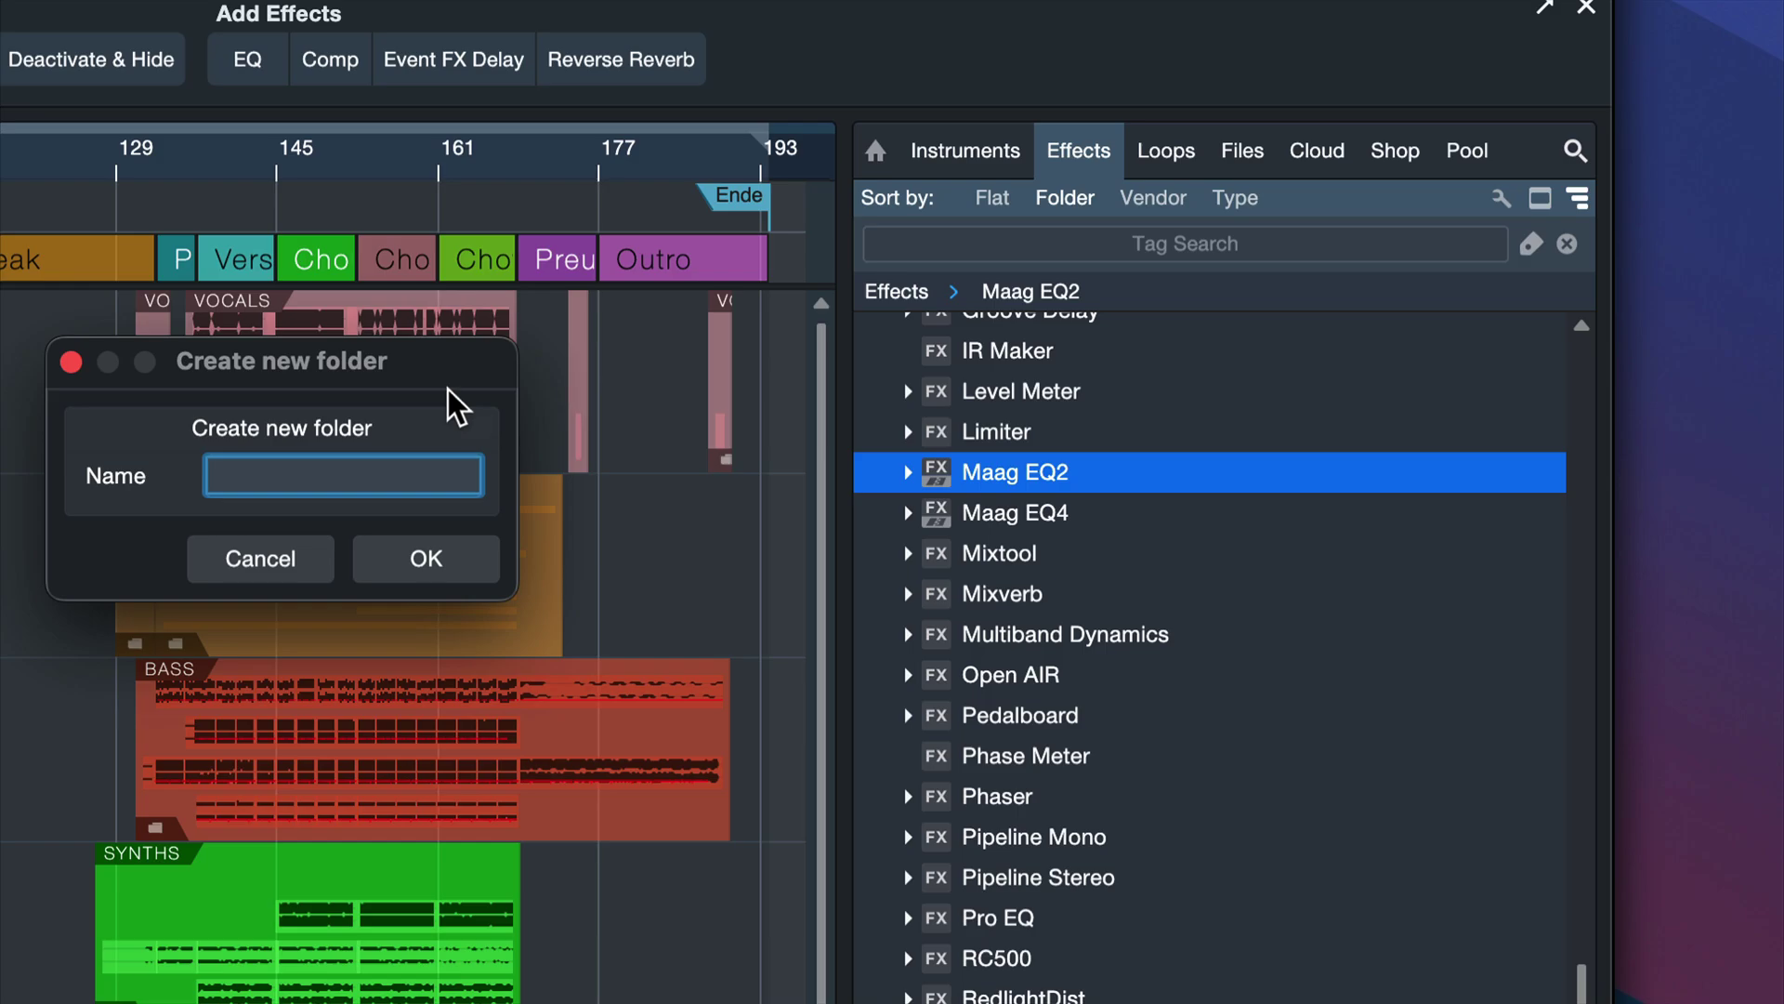
pyautogui.moveTo(385, 383); pyautogui.dragTo(944, 433)
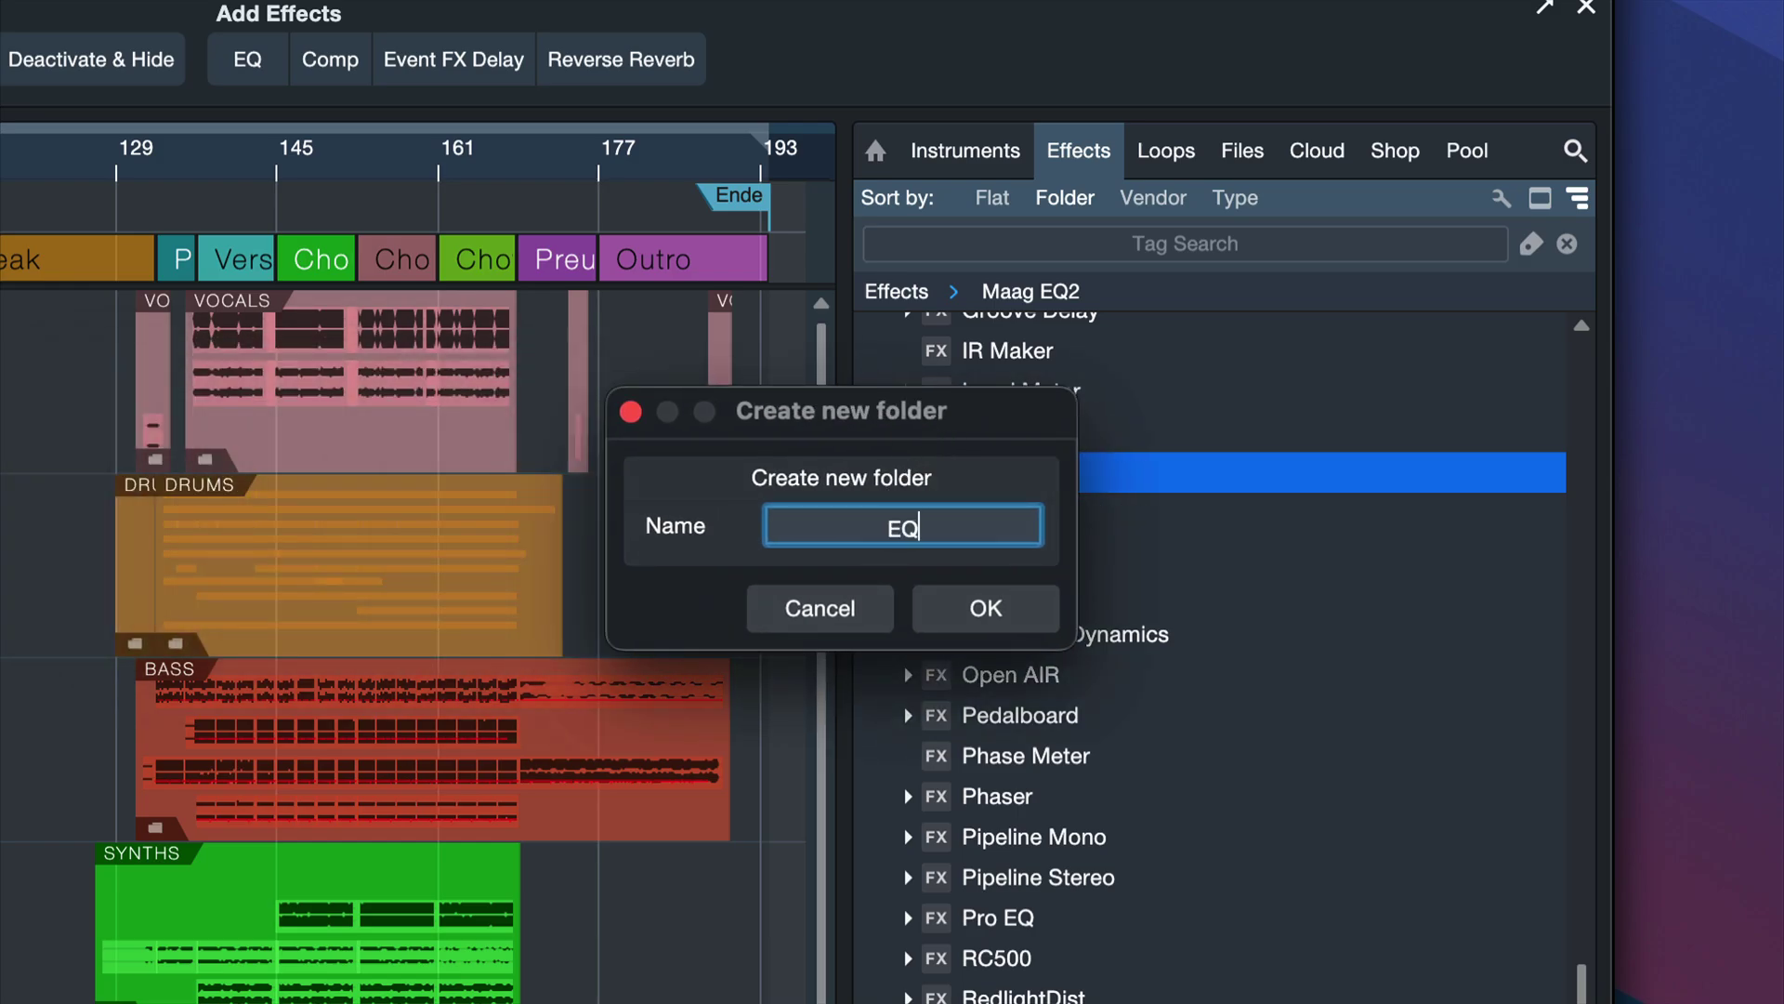
pyautogui.press('Return')
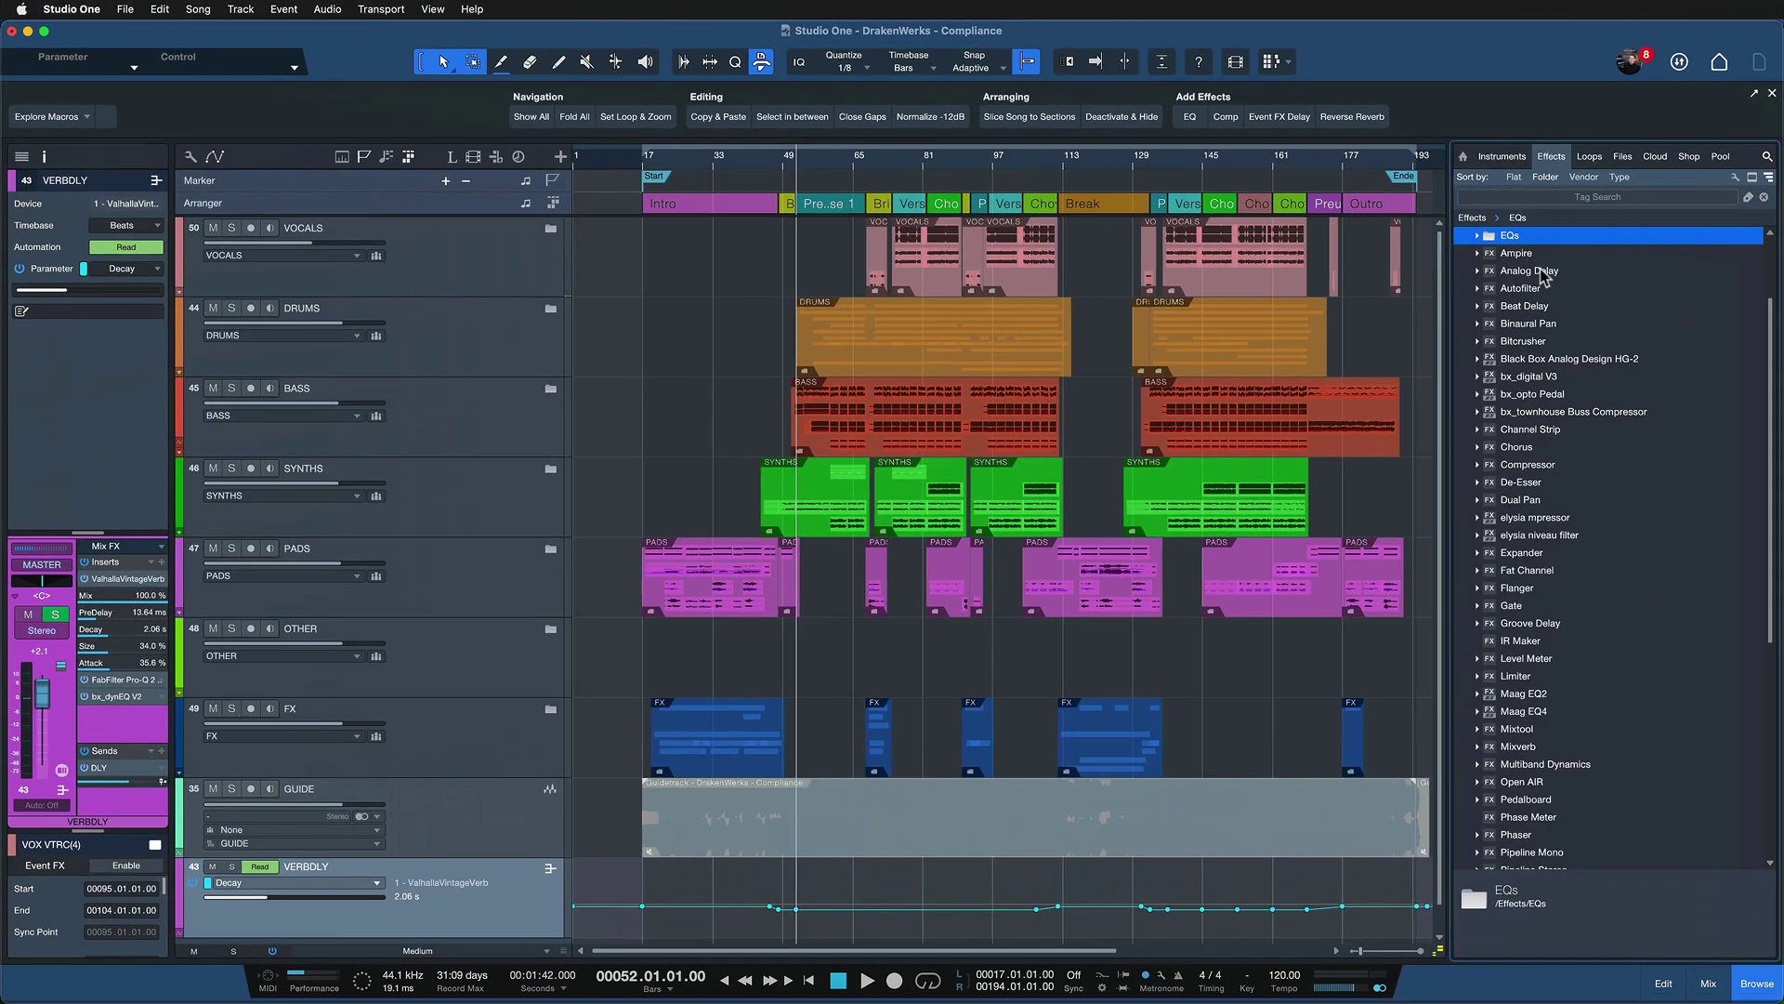
# Turn on thumbnail pictures for the effects in the browser.
pyautogui.scroll(-10, 1673, 401)
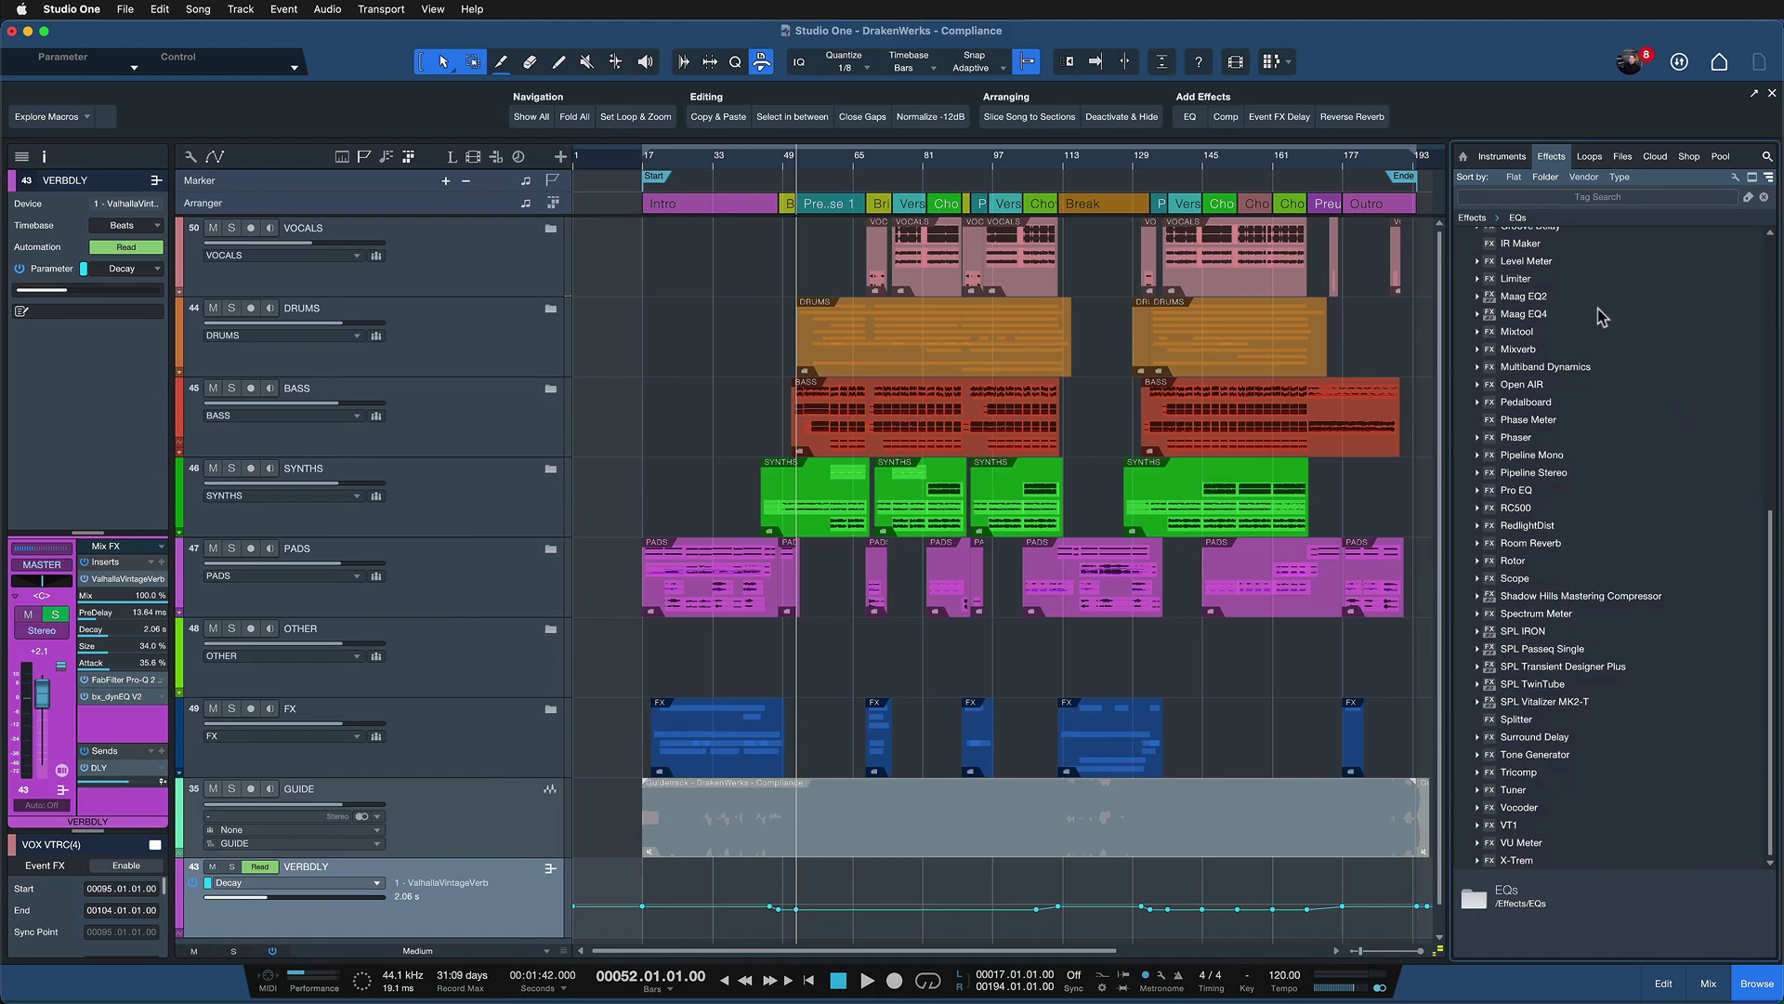
pyautogui.scroll(2, 1520, 307)
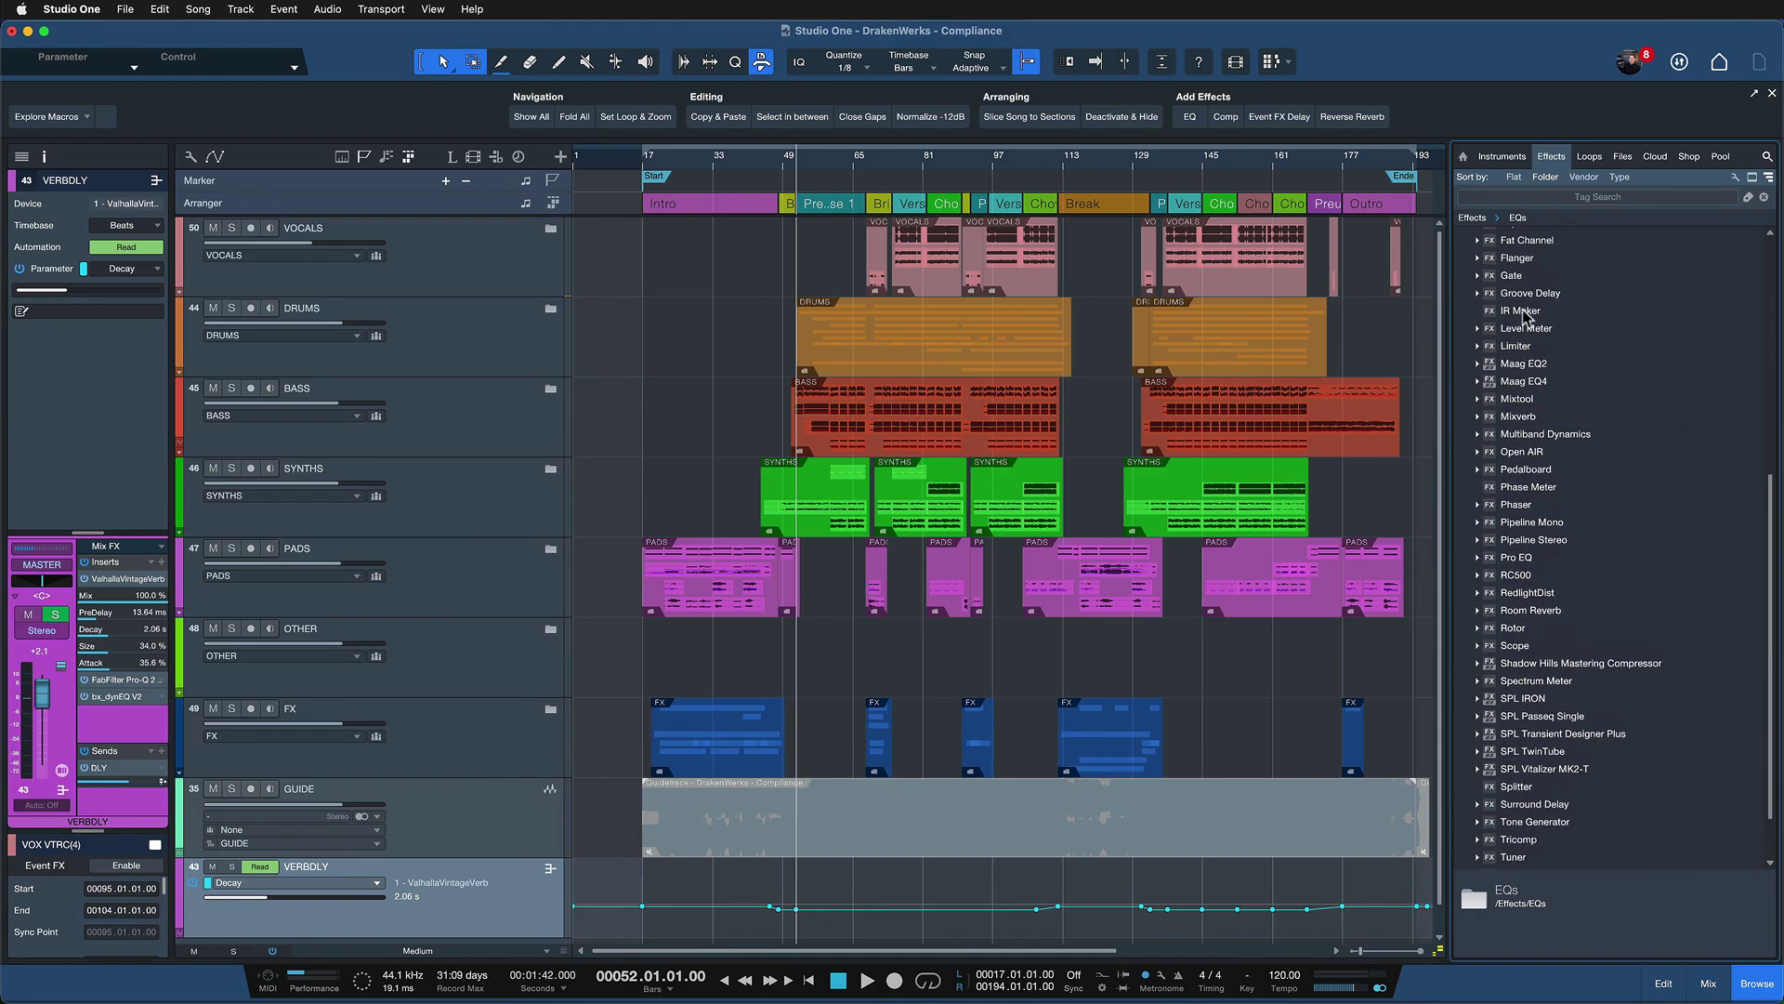
pyautogui.click(1752, 177)
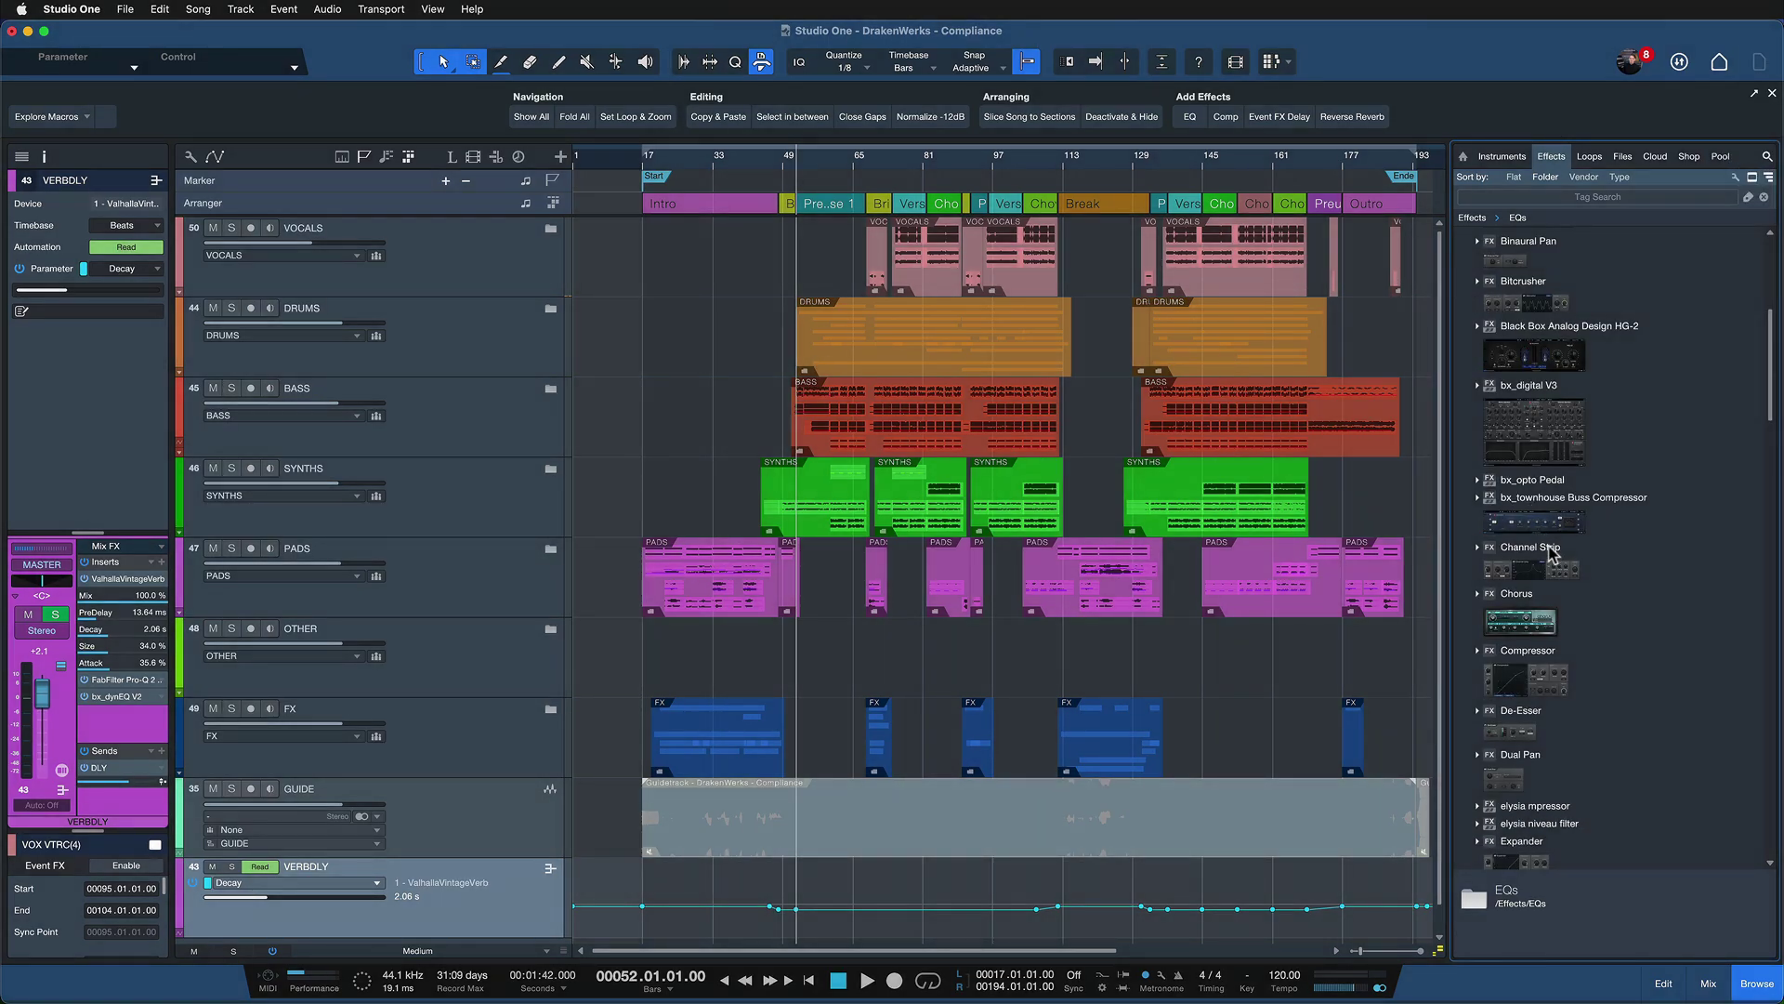
# Select Maag EQ2, Maag EQ4 and Pro EQ together and drag them toward the EQs folder.
pyautogui.scroll(-4, 1549, 542)
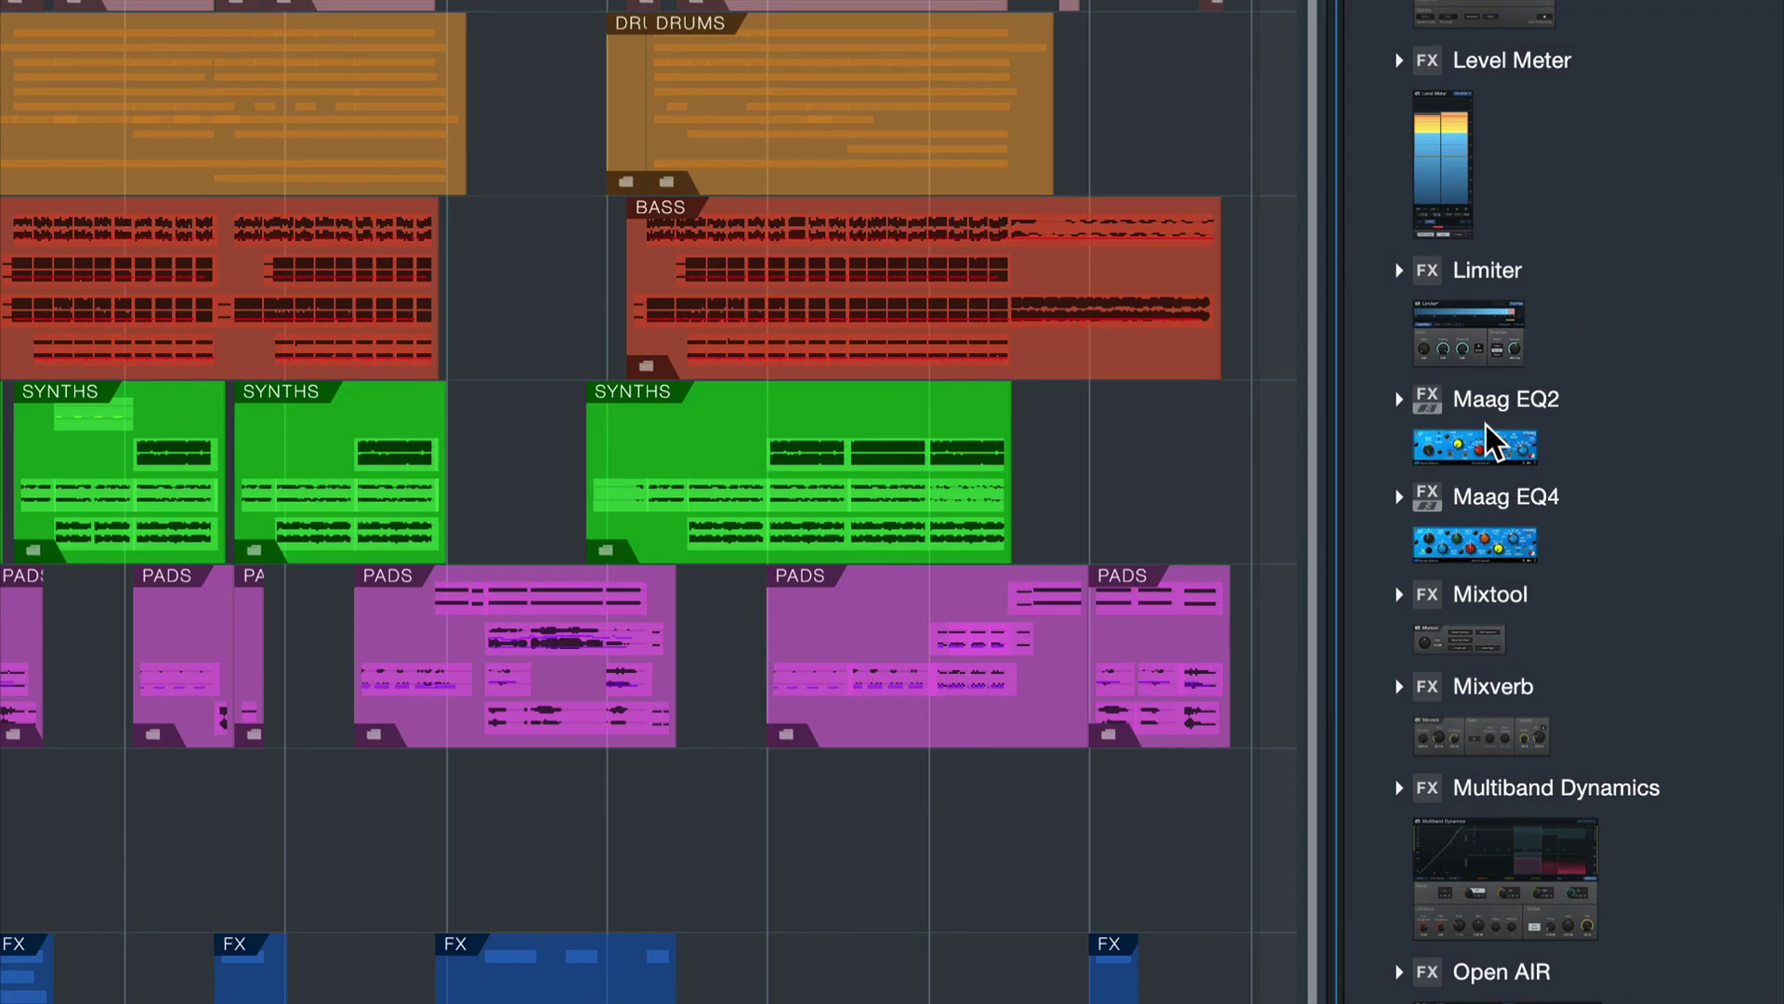
pyautogui.click(1519, 483)
pyautogui.click(1517, 494)
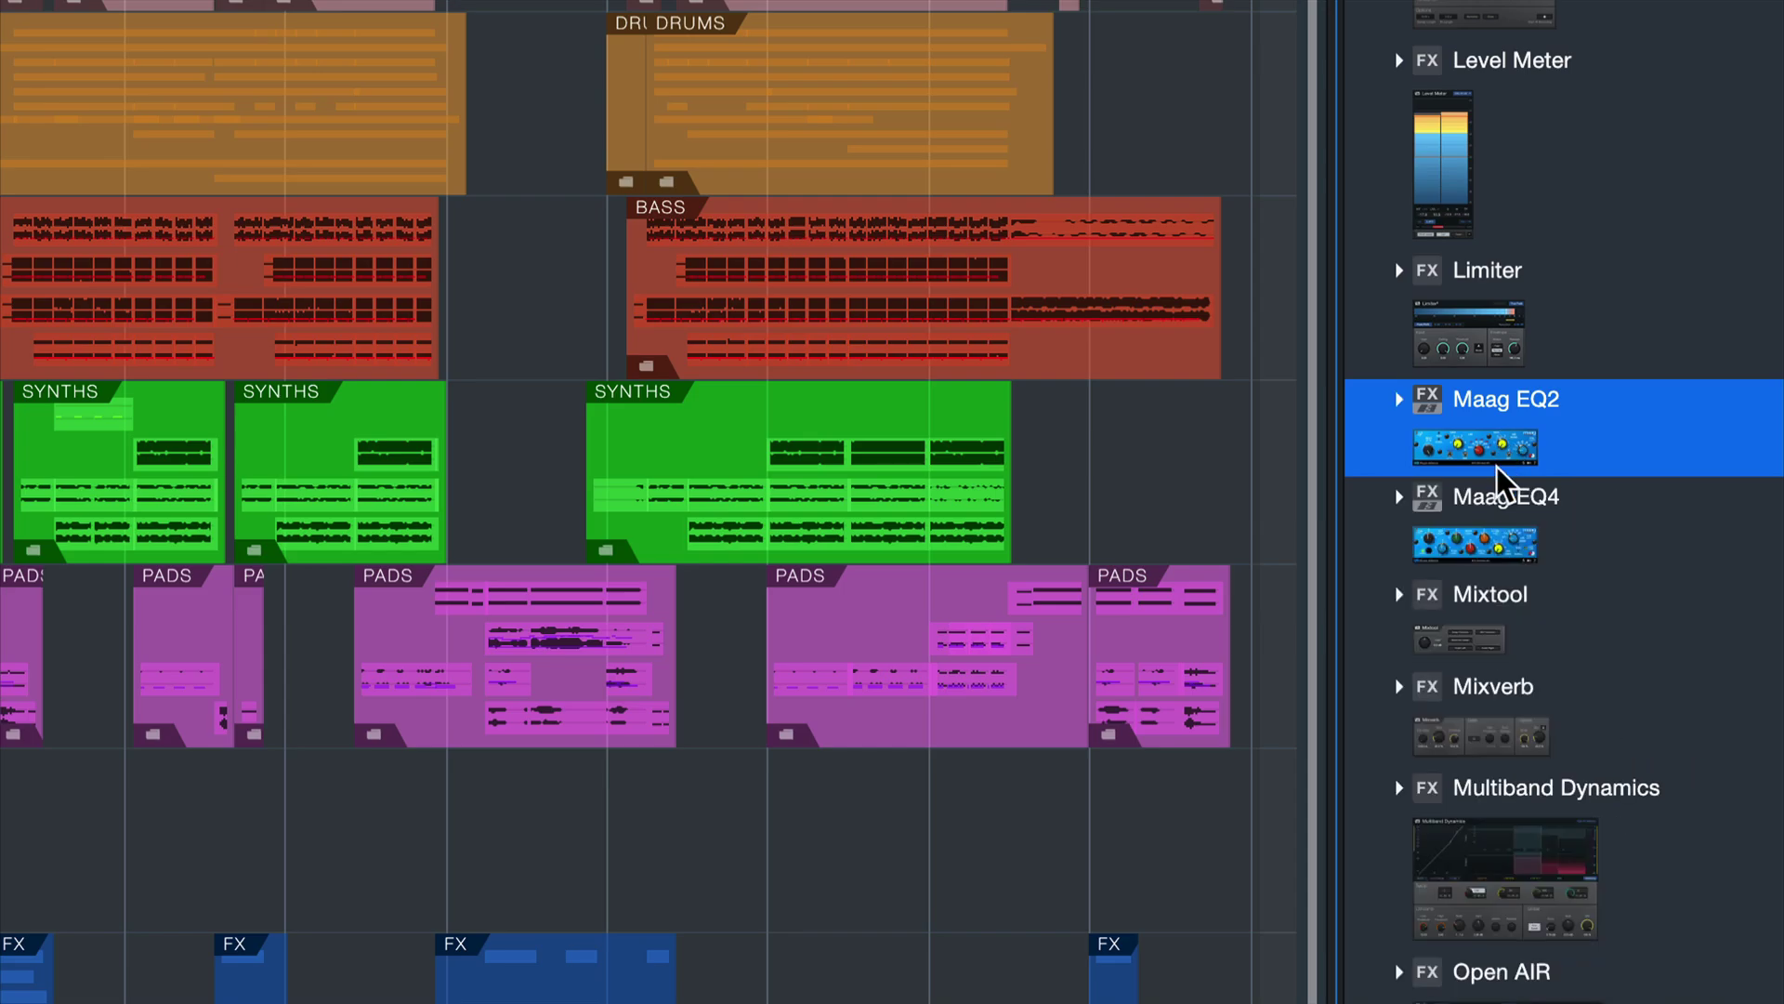
pyautogui.keyDown('shift'); pyautogui.click(1502, 500); pyautogui.keyUp('shift')
pyautogui.scroll(-10, 1531, 506)
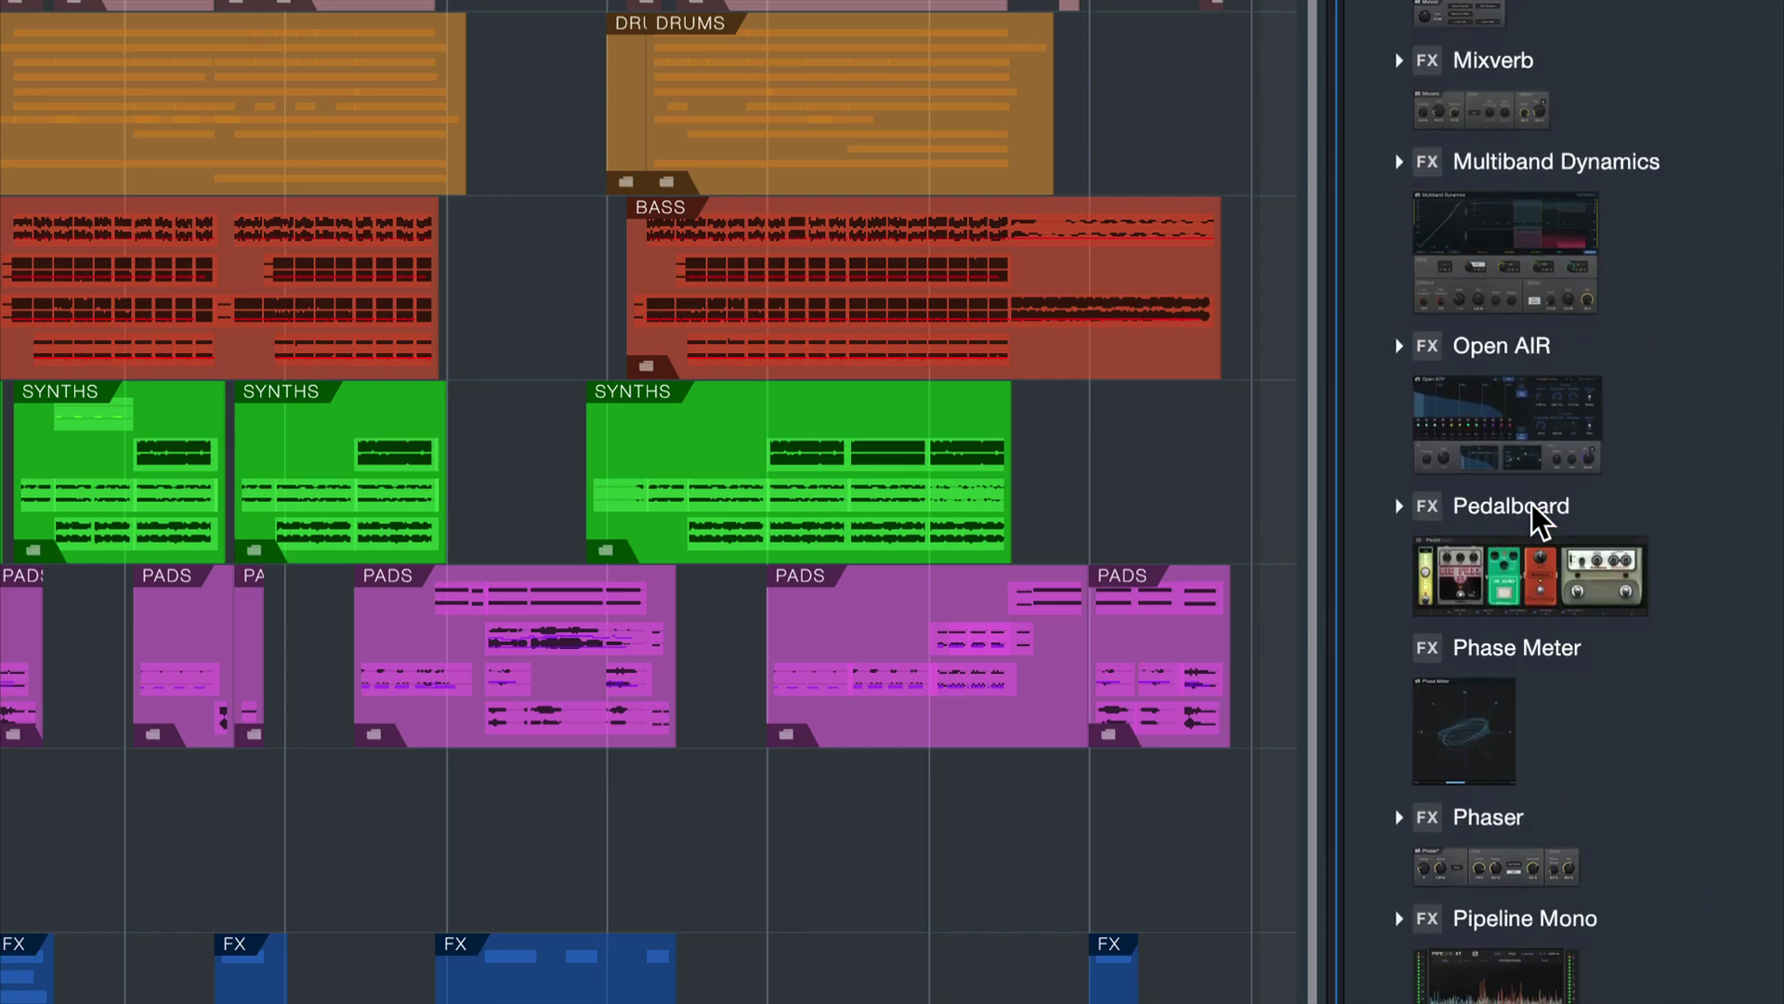
pyautogui.scroll(-2, 1531, 507)
pyautogui.keyDown('ctrl'); pyautogui.click(1514, 685); pyautogui.keyUp('ctrl')
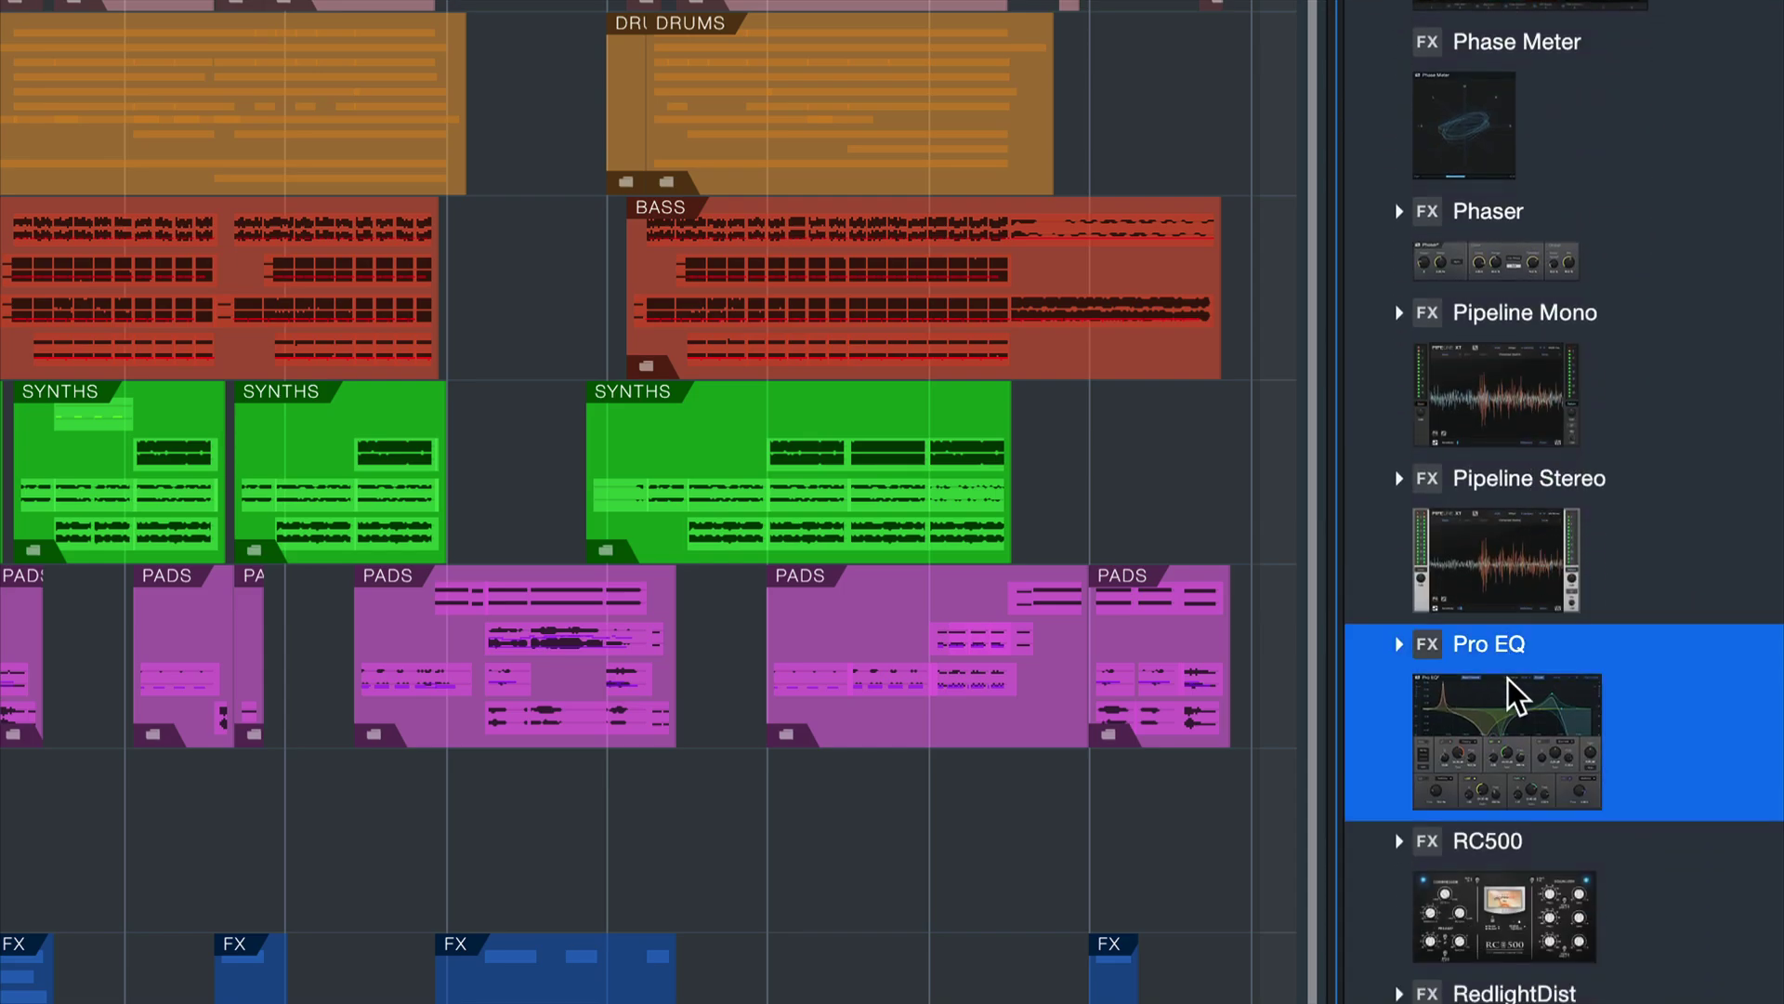
pyautogui.scroll(9, 1513, 685)
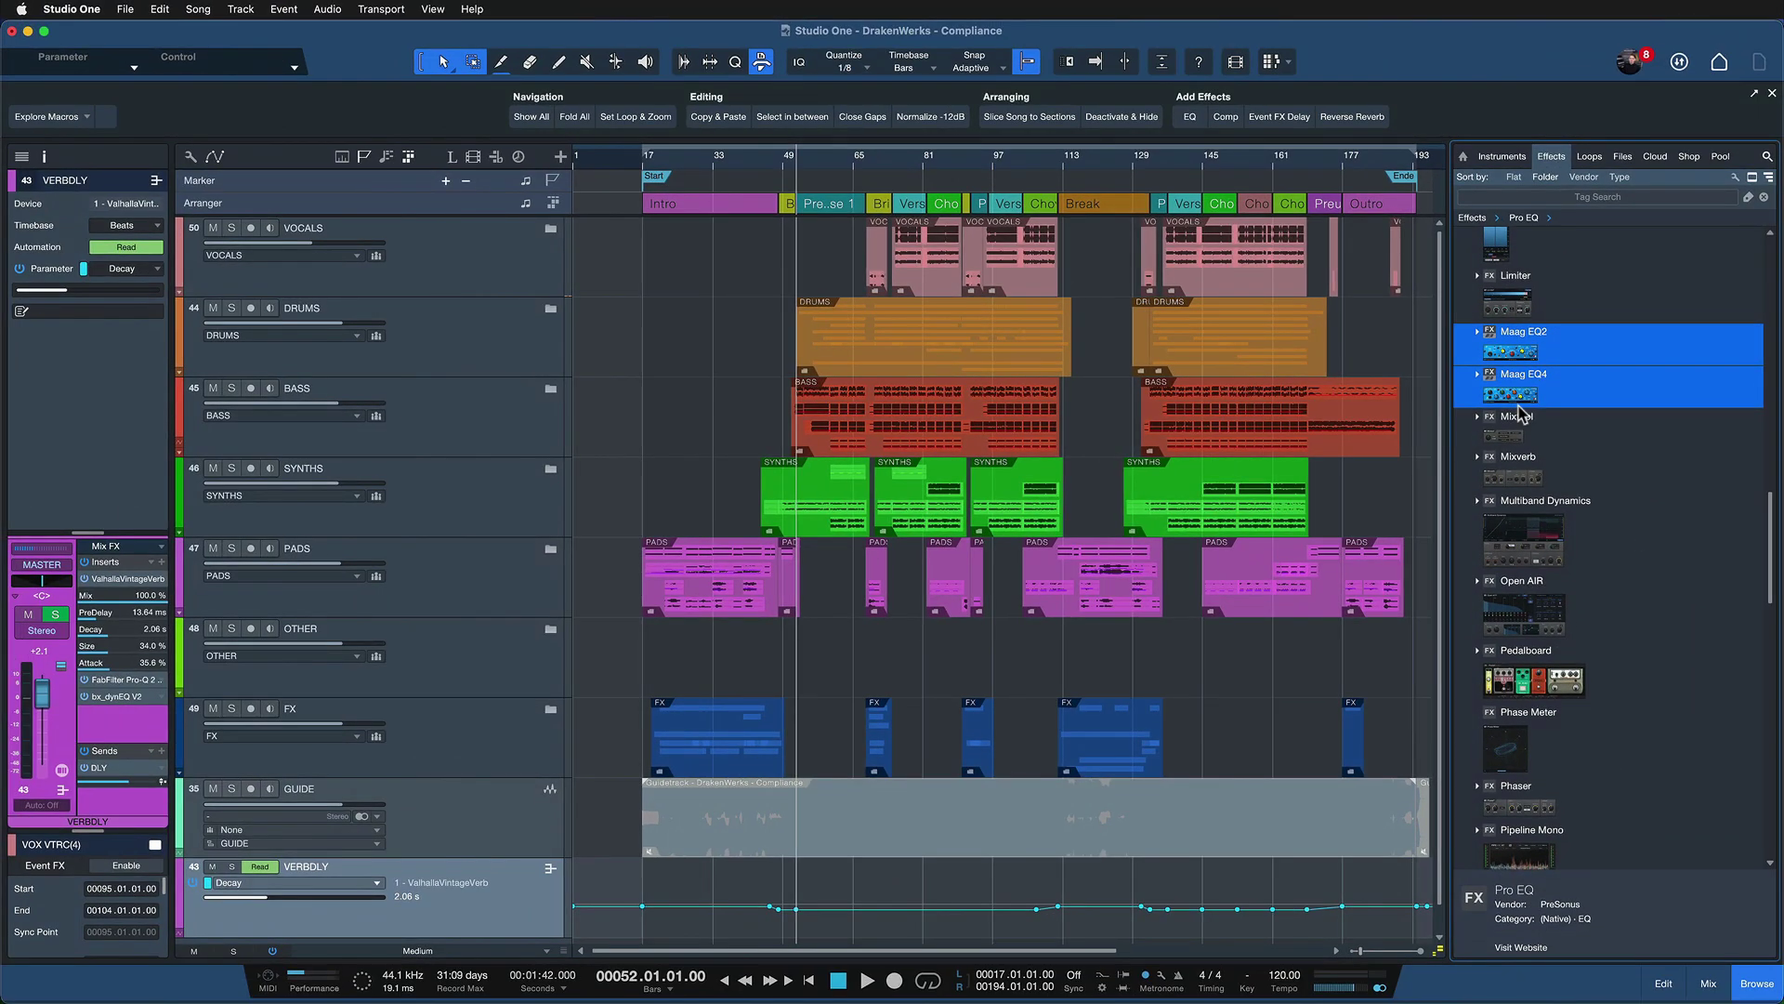
pyautogui.scroll(10, 1510, 260)
pyautogui.moveTo(1504, 239); pyautogui.dragTo(1563, 271)
pyautogui.scroll(5, 1542, 414)
pyautogui.moveTo(1545, 406); pyautogui.dragTo(1510, 342)
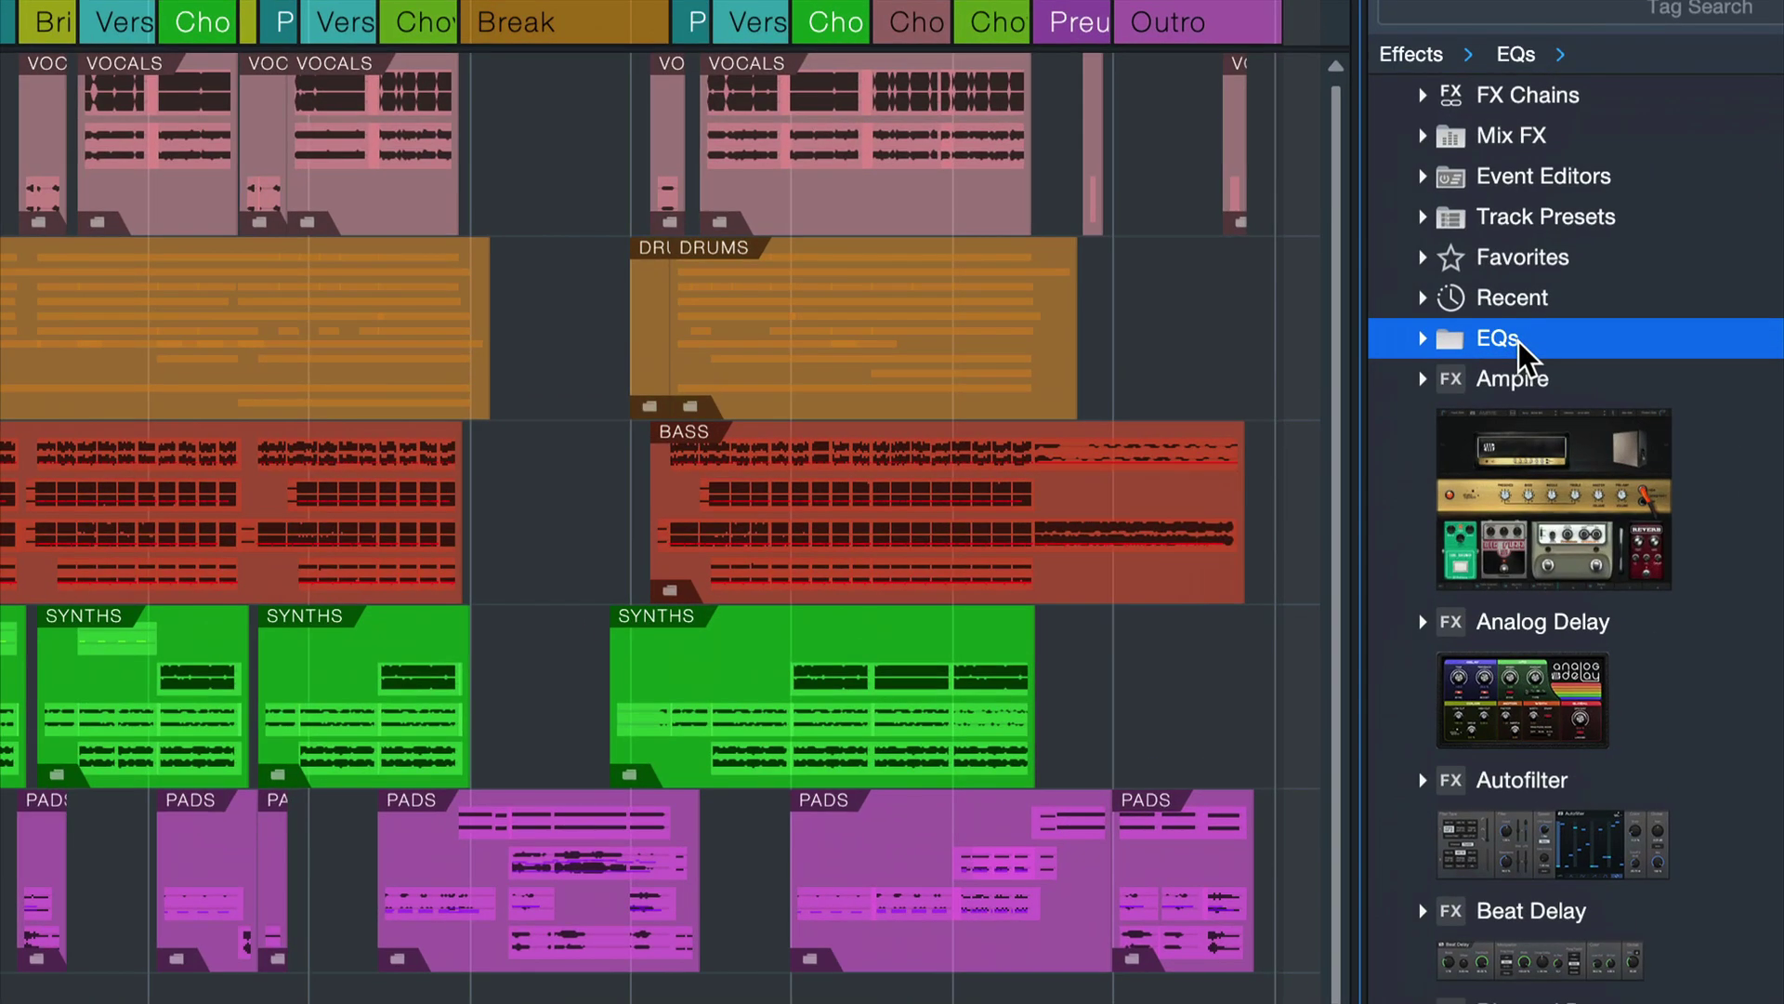
# Drop Maag EQ2, Maag EQ4 and Pro EQ into EQs, then toggle the folder to verify them.
pyautogui.click(1512, 343)
pyautogui.click(1518, 342)
pyautogui.click(1518, 342)
pyautogui.click(1539, 344)
pyautogui.click(1539, 344)
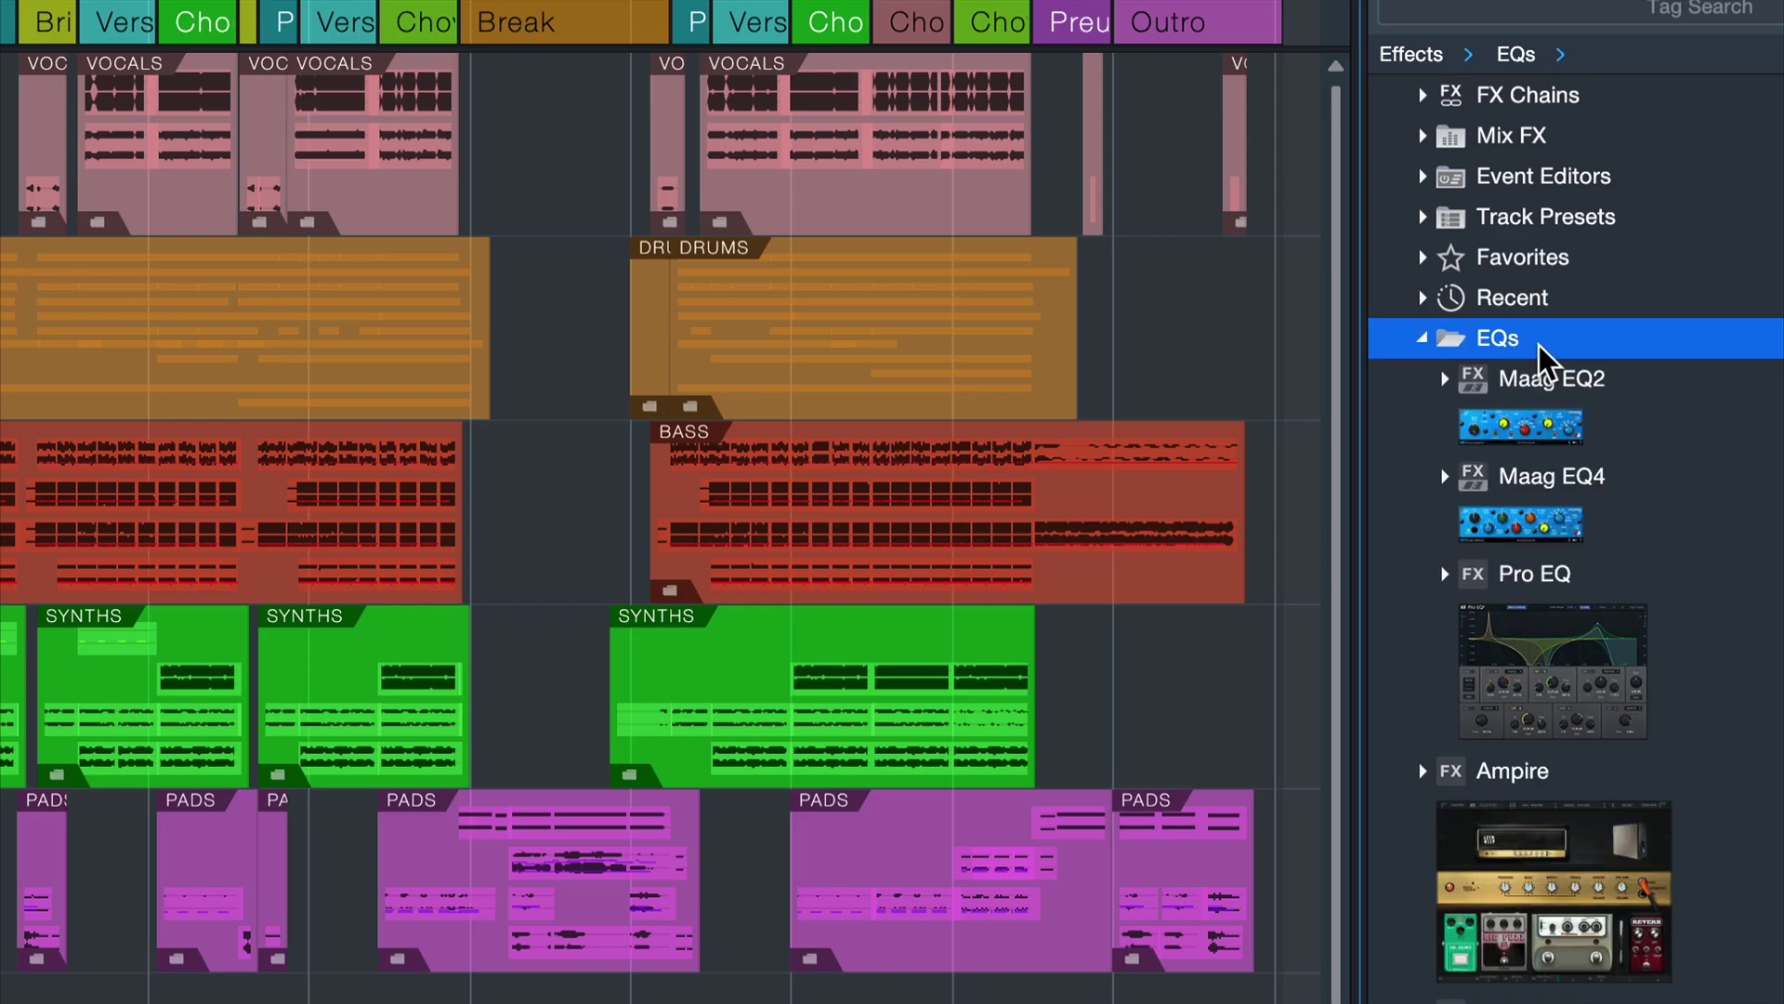